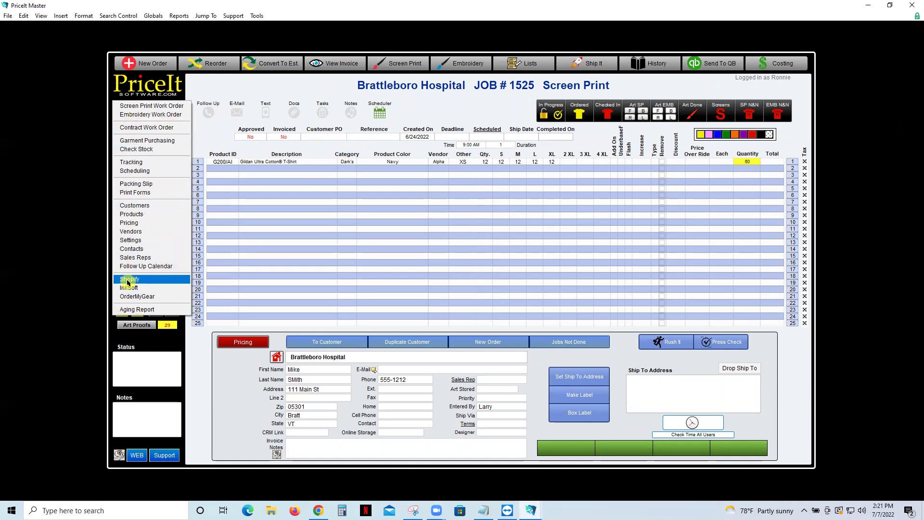
# - Open the Shopify integration setup, look through both store entries, and close the setup
pyautogui.click(128, 280)
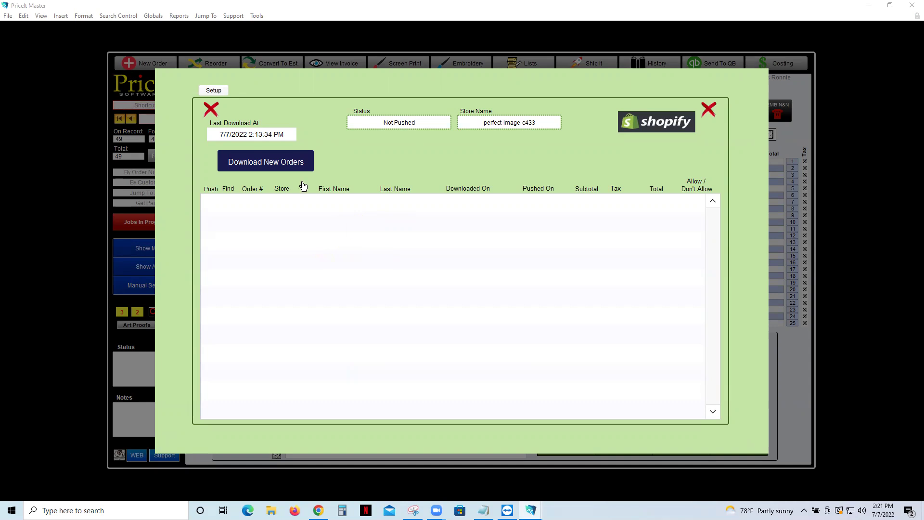
pyautogui.click(212, 90)
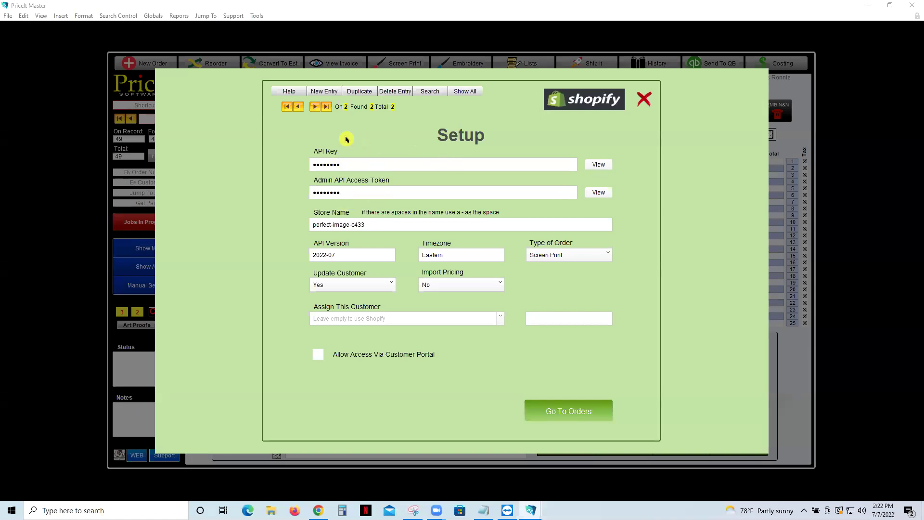
pyautogui.click(298, 109)
pyautogui.click(315, 108)
pyautogui.click(299, 109)
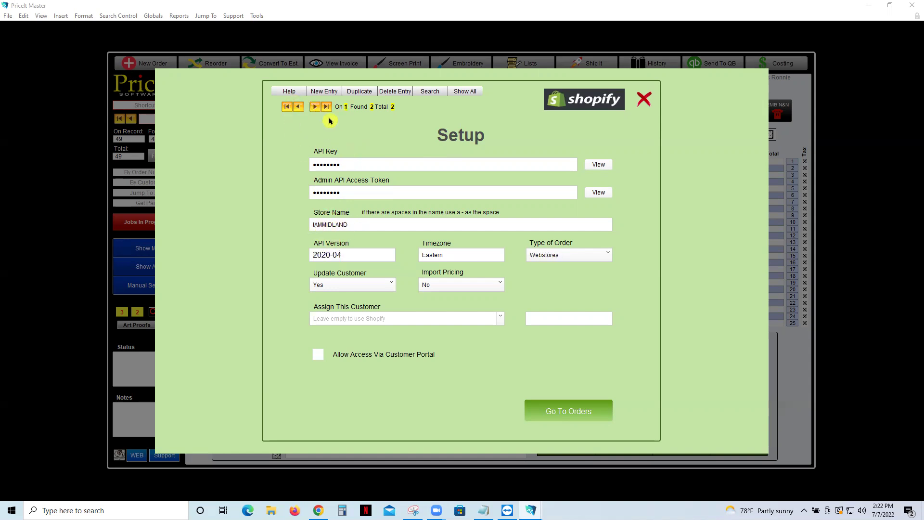
pyautogui.click(314, 107)
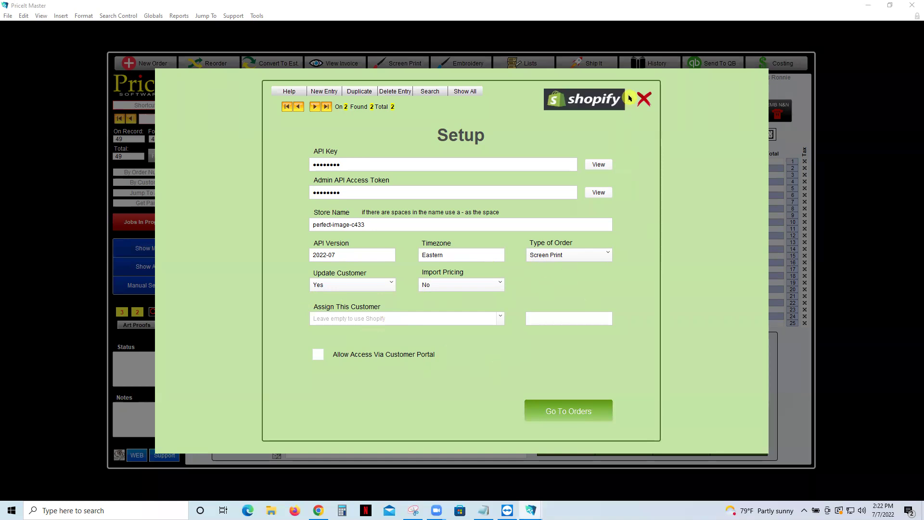
pyautogui.click(644, 104)
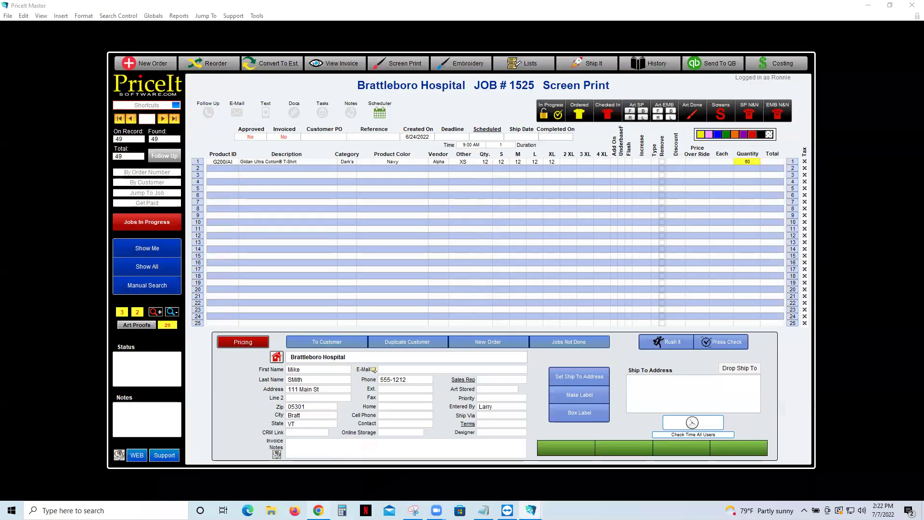
# - Switch to the Shopify admin in Chrome and open the store's custom app development page in the settings
pyautogui.click(319, 511)
pyautogui.scroll(-4, 251, 302)
pyautogui.scroll(4, 251, 302)
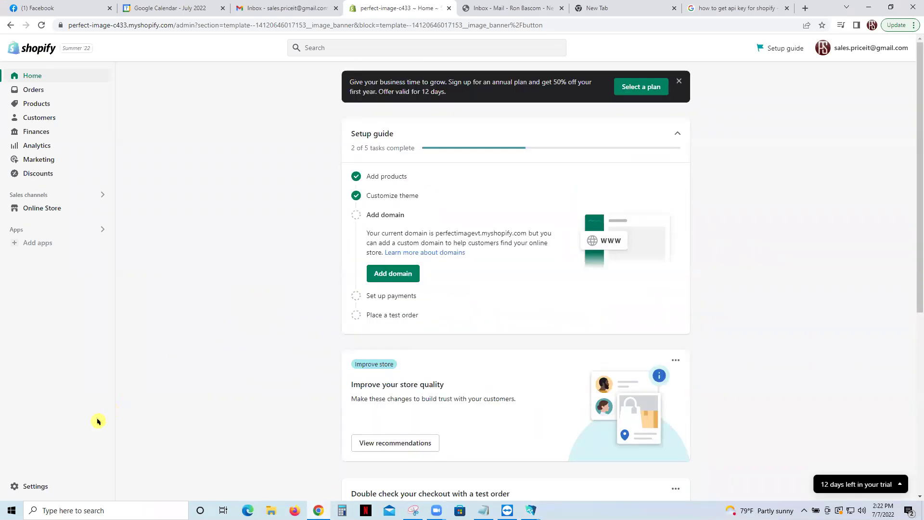
pyautogui.click(34, 488)
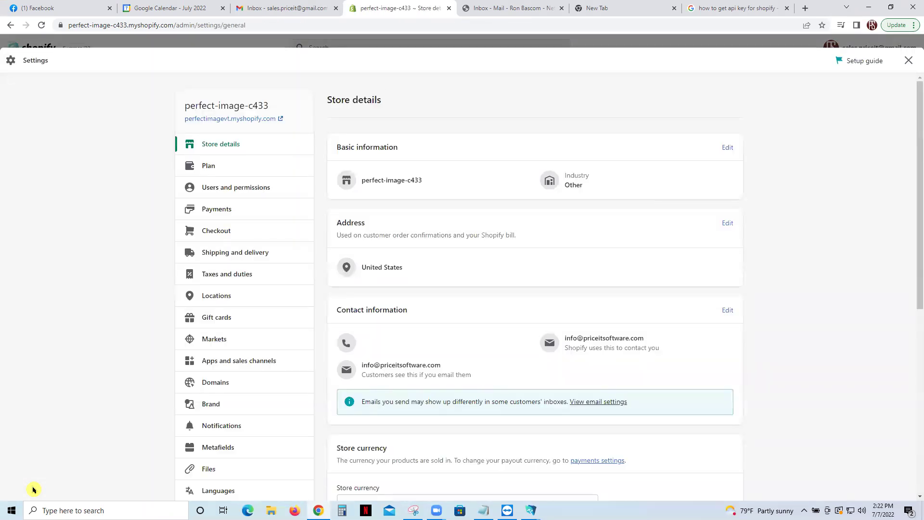
pyautogui.click(221, 363)
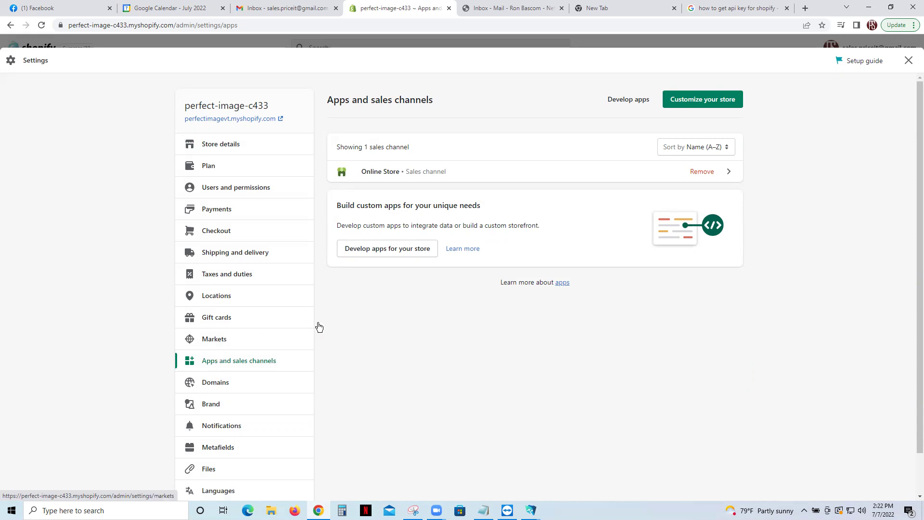
pyautogui.click(396, 251)
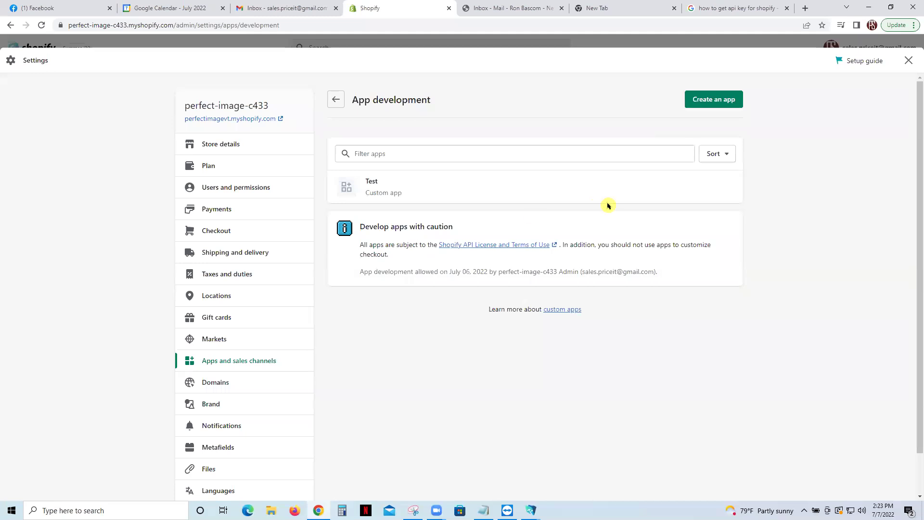
# - Create a custom app named PriceIt, keeping the default app developer
pyautogui.click(703, 101)
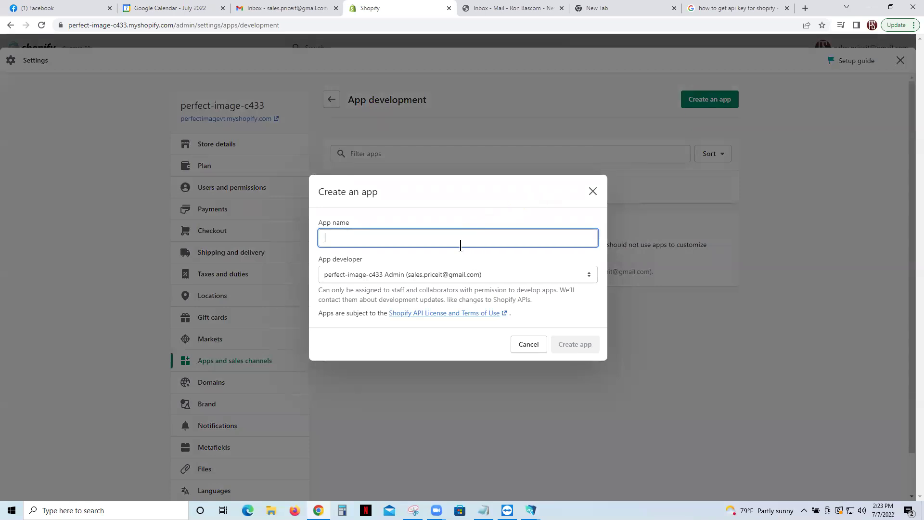
pyautogui.write('PriceIt')
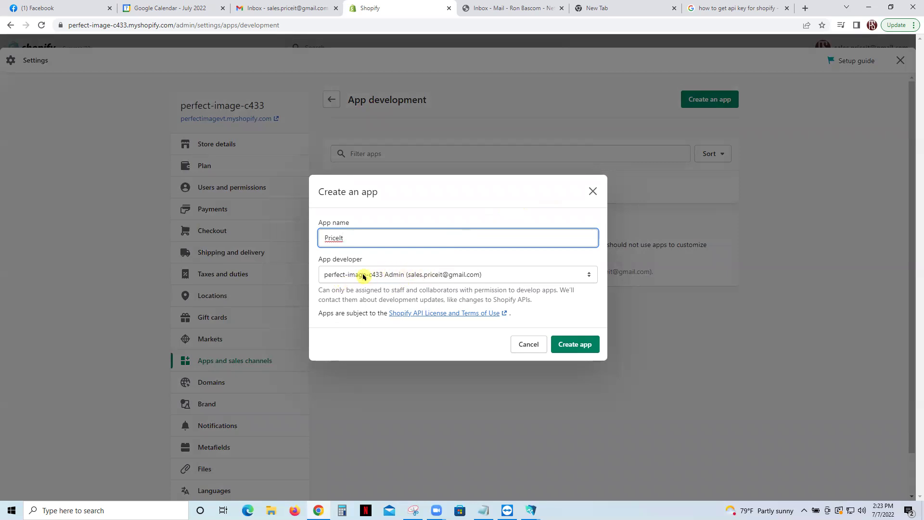
pyautogui.click(579, 346)
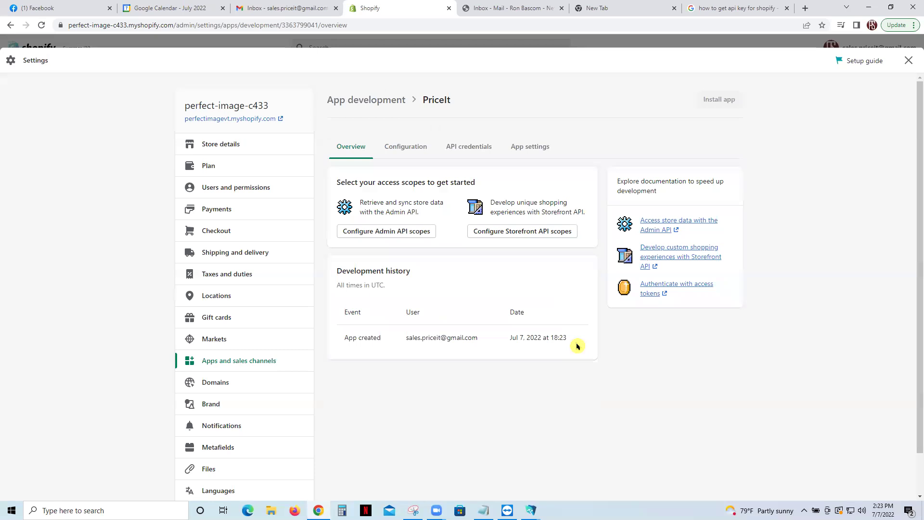
# - Open the PriceIt app's Admin API scope configuration and enable read_analytics and read_assigned_fulfillment_orders
pyautogui.scroll(-2, 577, 346)
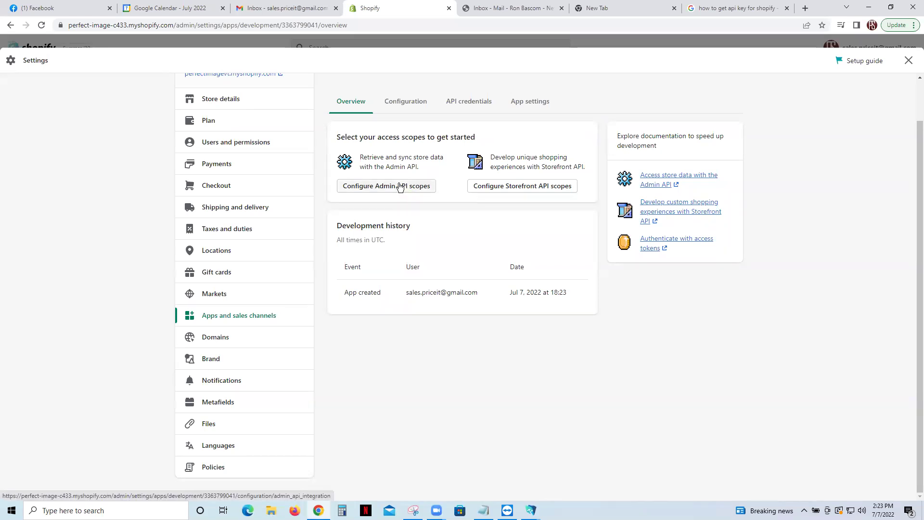
pyautogui.click(400, 187)
pyautogui.scroll(-1, 455, 302)
pyautogui.scroll(1, 455, 302)
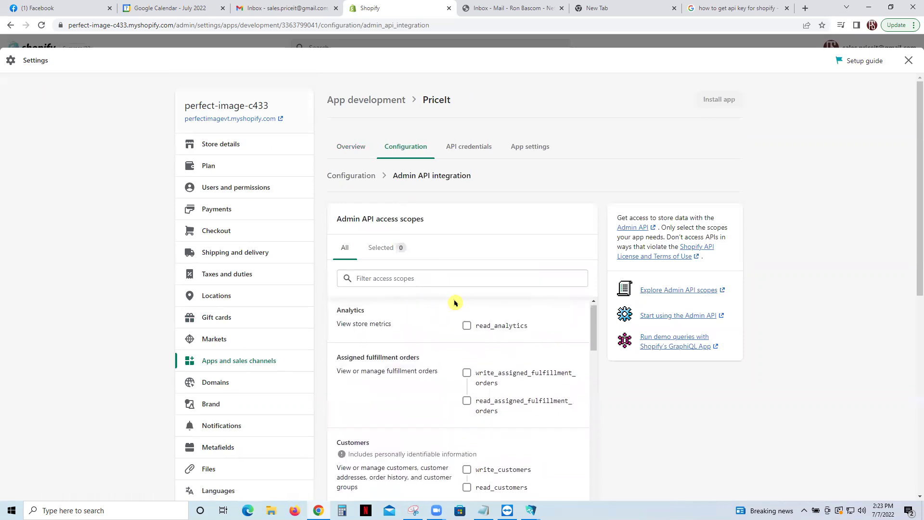
pyautogui.click(466, 326)
pyautogui.click(467, 403)
# - Enable the read_customers, read_discounts and read_draft_orders Admin API access scopes
pyautogui.scroll(-1, 498, 411)
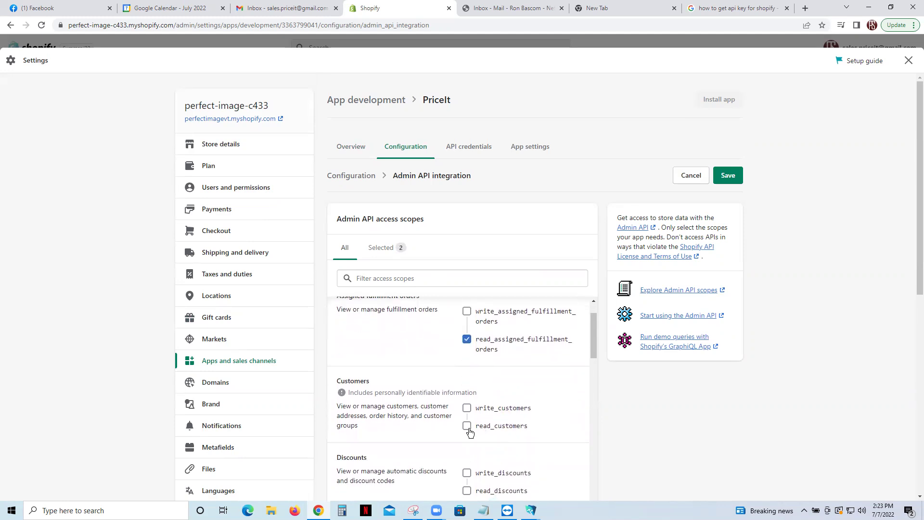
pyautogui.click(467, 426)
pyautogui.scroll(-2, 477, 424)
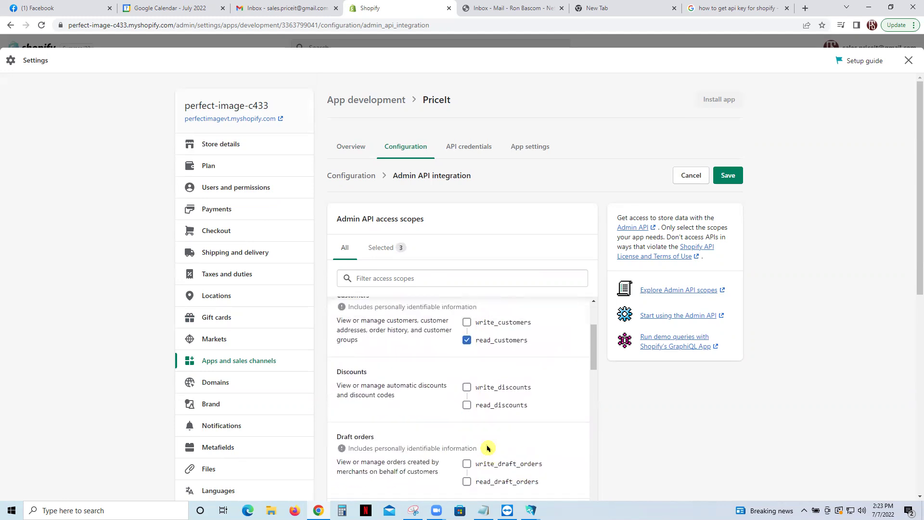
pyautogui.click(468, 407)
pyautogui.scroll(-1, 511, 433)
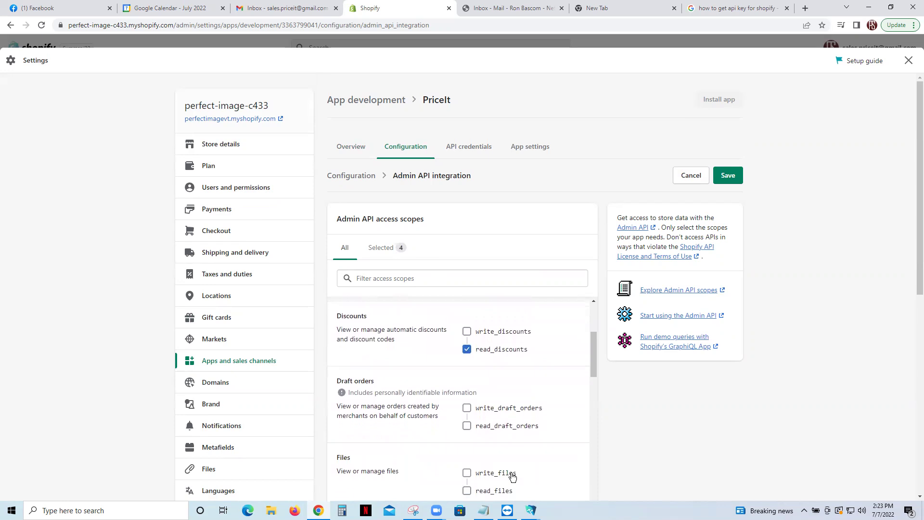
pyautogui.click(467, 426)
# - Enable the read_files, read_fulfillments, read_gdpr_data_request and read_gift_cards Admin API access scopes
pyautogui.scroll(-2, 476, 433)
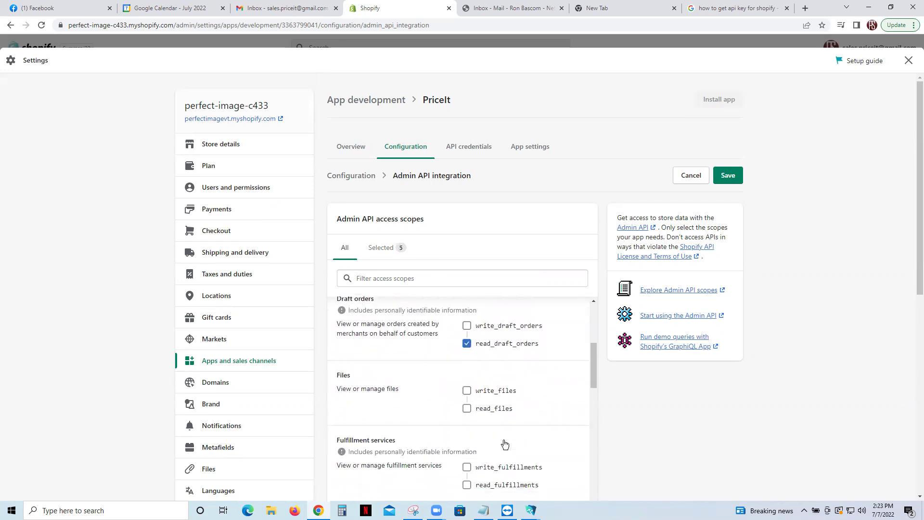
pyautogui.click(467, 408)
pyautogui.scroll(-3, 486, 448)
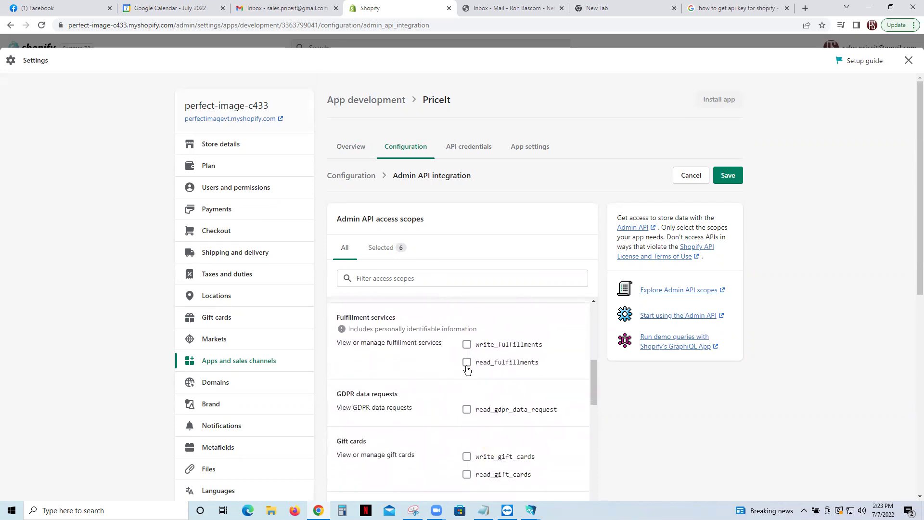
pyautogui.click(468, 410)
pyautogui.scroll(-2, 471, 416)
pyautogui.click(467, 411)
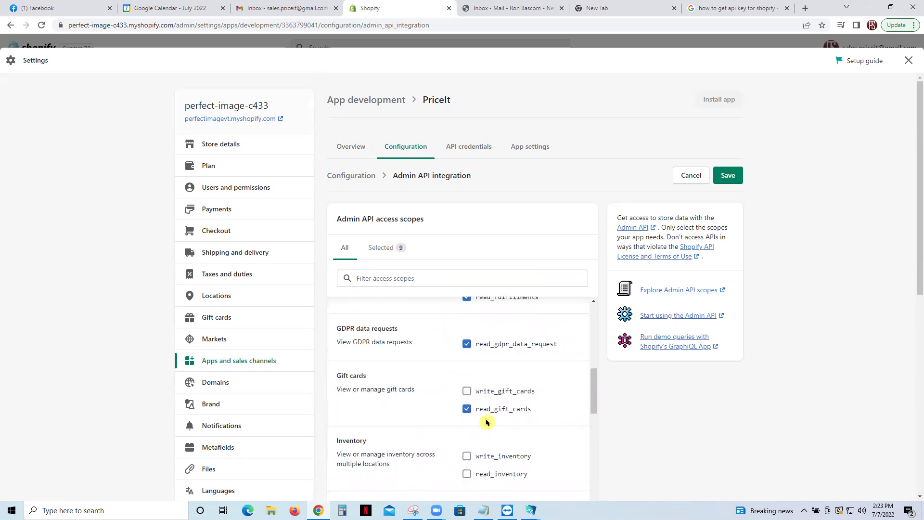
# - Enable the read_inventory, read_legal_policies, read_locations, read_marketing_events and read_merchant_managed_fulfillment_orders access scopes
pyautogui.scroll(-2, 470, 405)
pyautogui.scroll(-2, 467, 395)
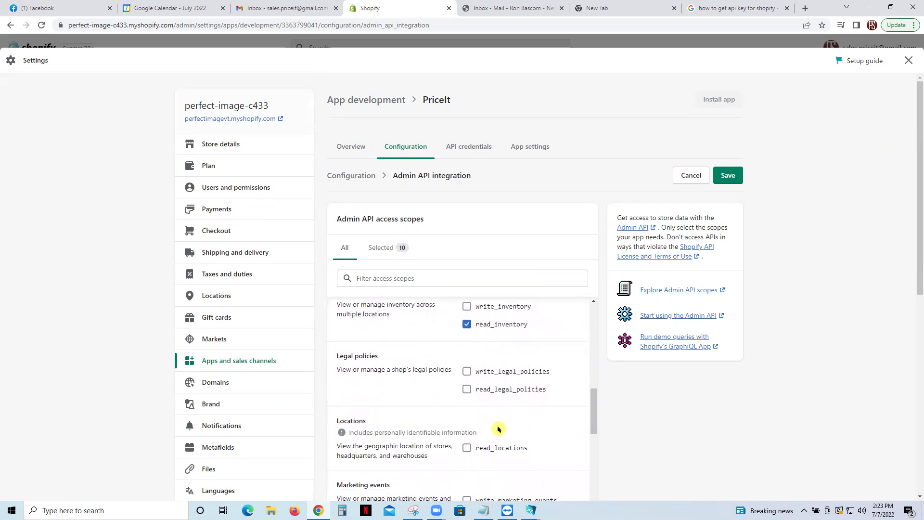
pyautogui.click(467, 381)
pyautogui.click(467, 439)
pyautogui.scroll(-3, 484, 425)
pyautogui.click(467, 384)
pyautogui.scroll(-3, 469, 462)
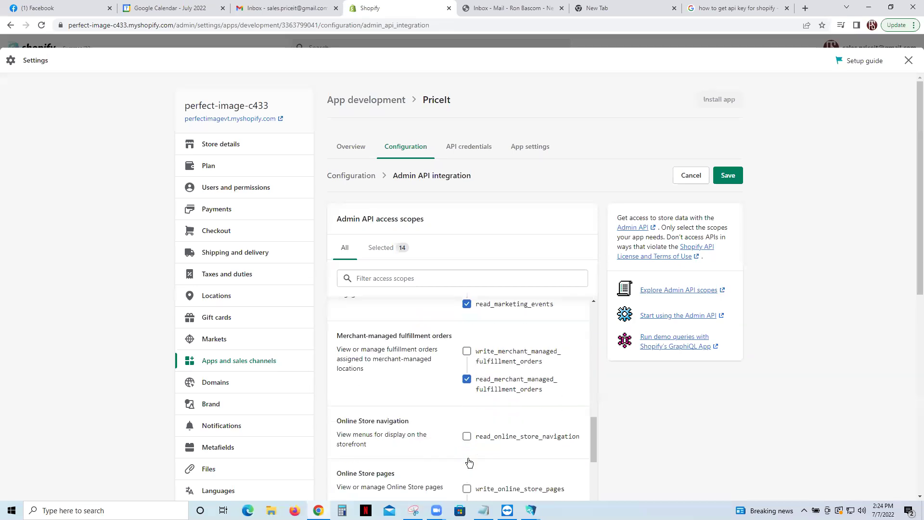
# - Enable the read_online_store_navigation, read_online_store_pages, read_order_edits and read_orders access scopes
pyautogui.click(467, 359)
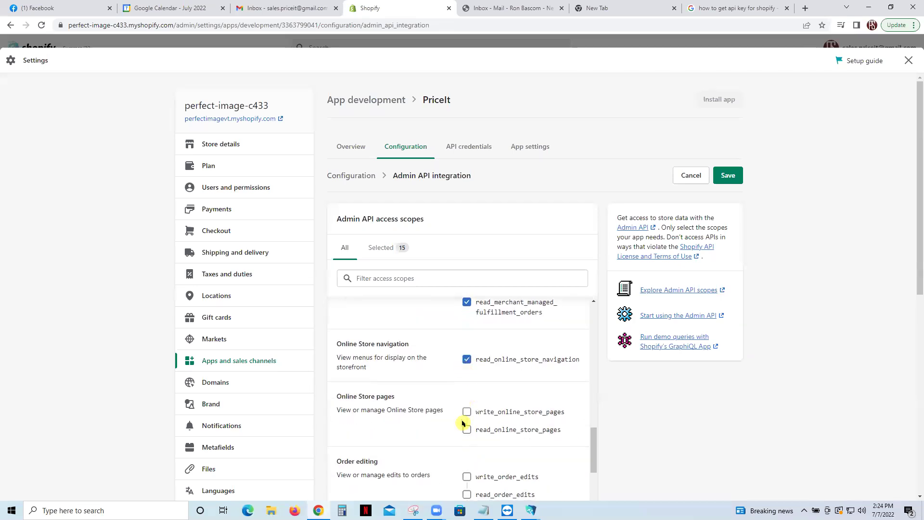
pyautogui.click(467, 429)
pyautogui.scroll(-2, 511, 435)
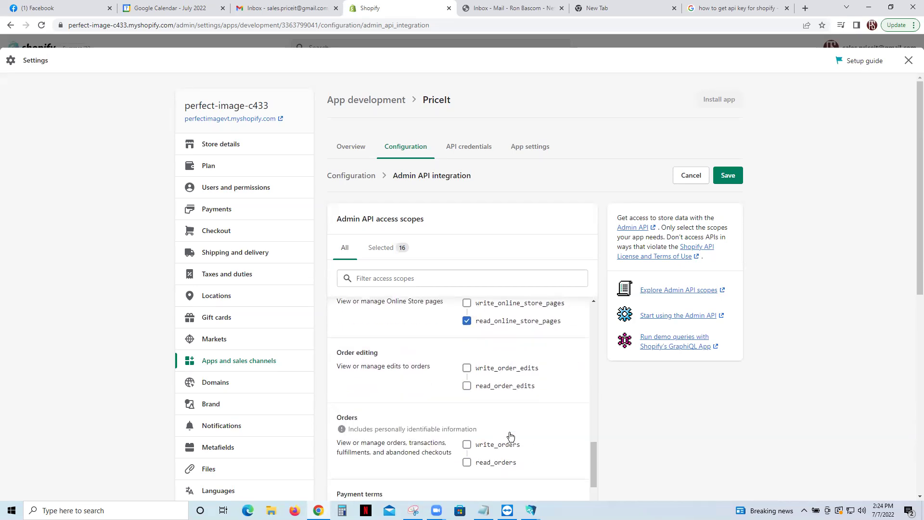
pyautogui.click(467, 383)
pyautogui.scroll(-2, 482, 439)
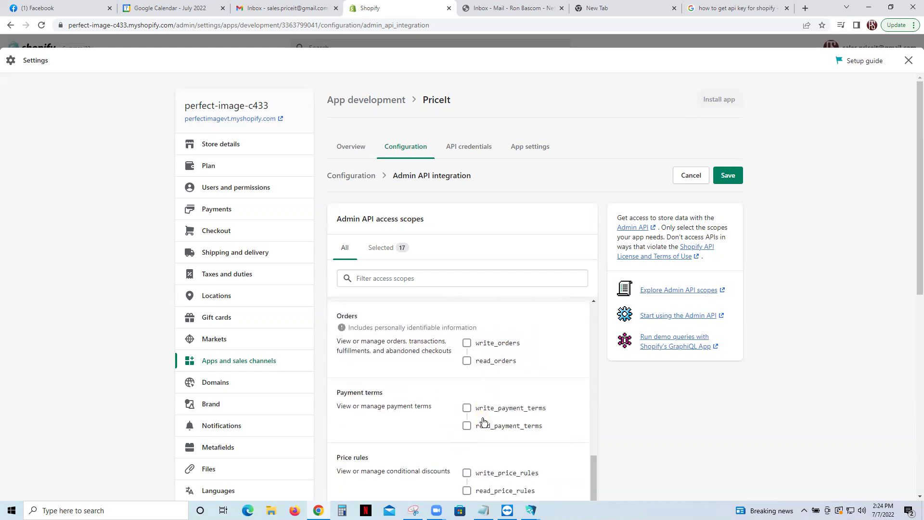
pyautogui.click(467, 361)
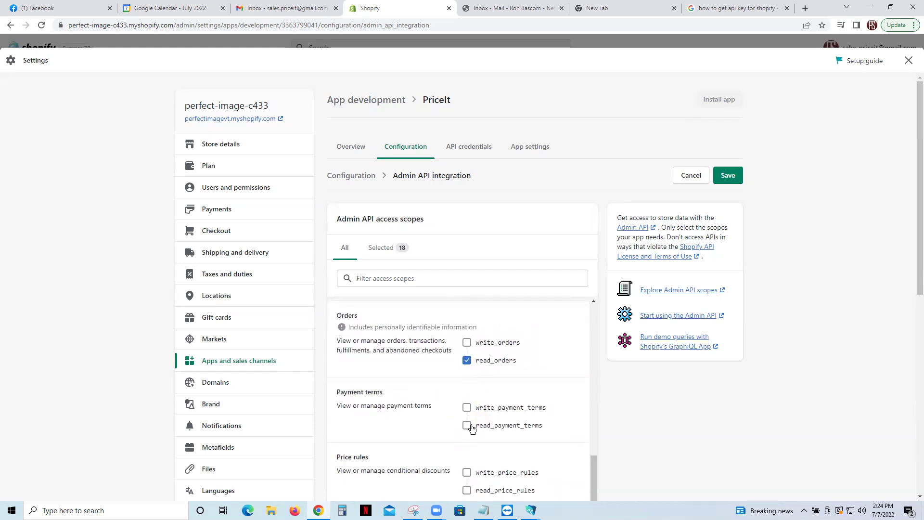
# - Enable the read_payment_terms, read_price_rules, read_product_listings and read_products access scopes
pyautogui.scroll(-2, 475, 426)
pyautogui.click(467, 375)
pyautogui.scroll(-1, 472, 423)
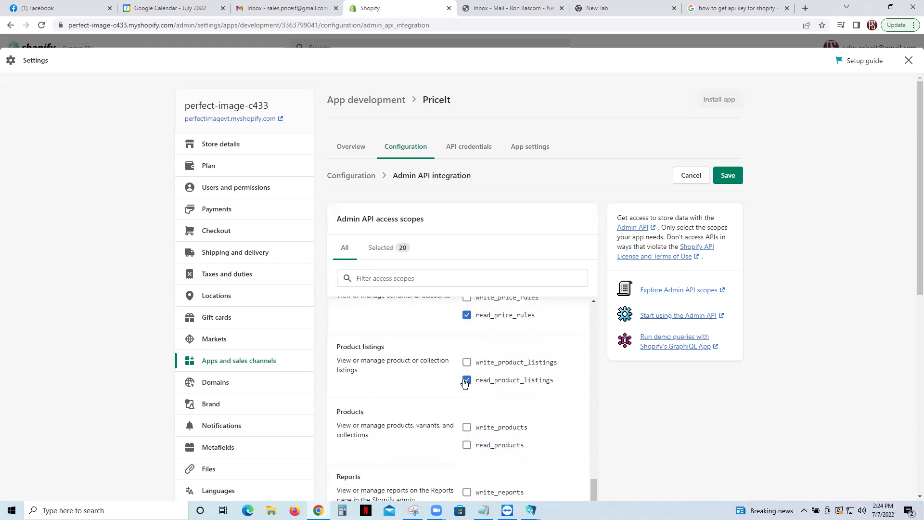
pyautogui.scroll(-3, 467, 447)
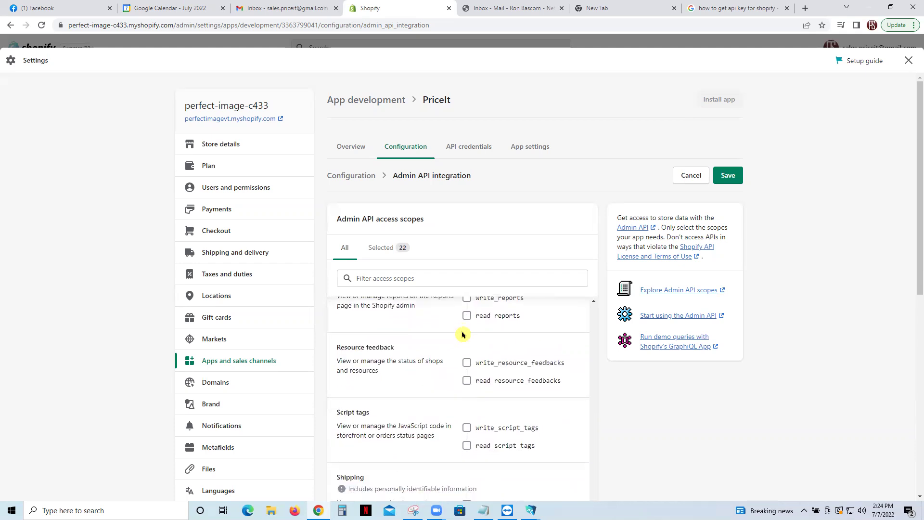
# - Enable the read_reports, read_resource_feedbacks, read_script_tags, read_shipping and read_locales access scopes
pyautogui.click(468, 317)
pyautogui.click(468, 381)
pyautogui.click(467, 446)
pyautogui.scroll(-3, 467, 445)
pyautogui.click(467, 351)
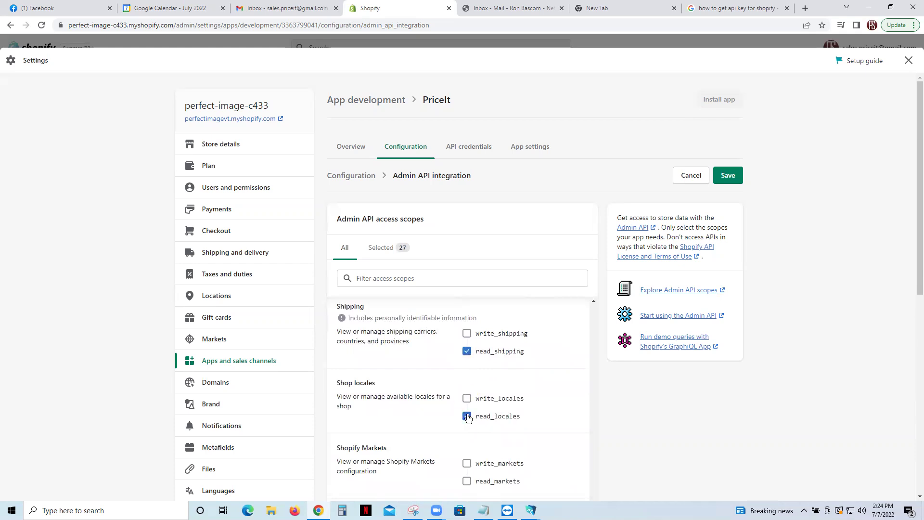
# - Enable read_markets and the read_shopify_payments scopes for accounts, bank accounts and disputes
pyautogui.scroll(-2, 468, 418)
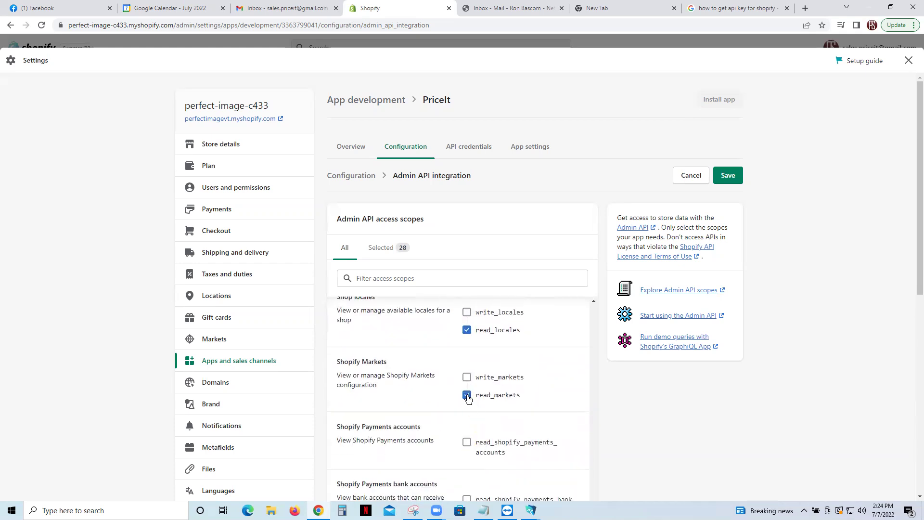
pyautogui.click(467, 442)
pyautogui.scroll(-3, 544, 435)
pyautogui.click(467, 350)
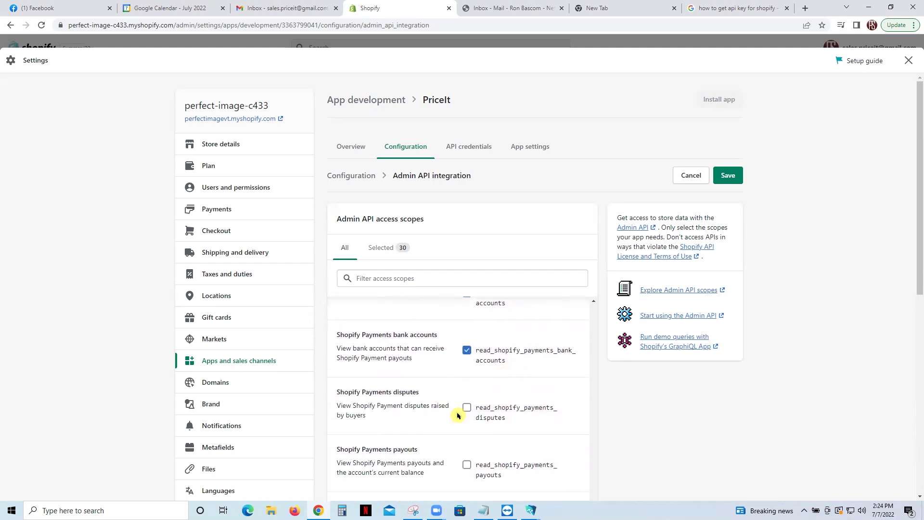
pyautogui.click(467, 407)
pyautogui.scroll(-2, 475, 384)
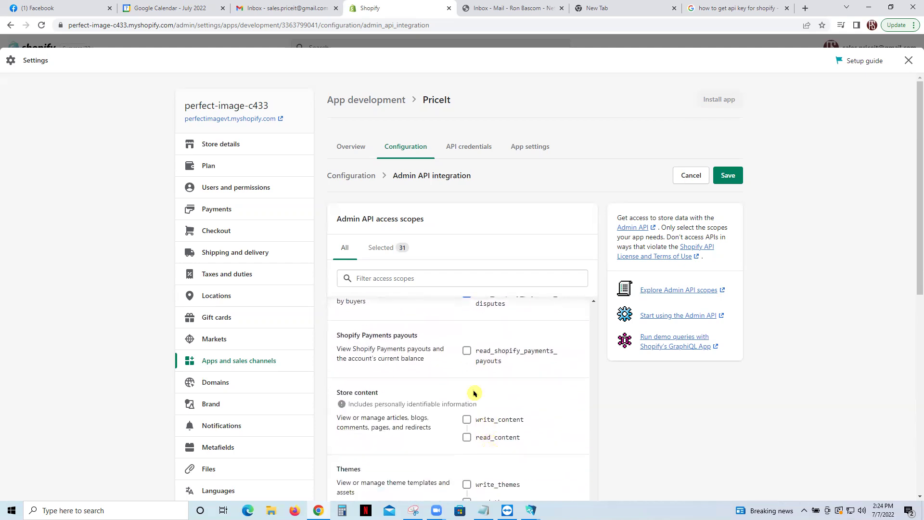
# - Enable the read_shopify_payments_payouts, read_content, read_themes, read_third_party_fulfillment_orders and read_translations access scopes
pyautogui.click(467, 351)
pyautogui.click(467, 437)
pyautogui.scroll(-1, 470, 440)
pyautogui.click(467, 466)
pyautogui.scroll(-2, 607, 410)
pyautogui.click(467, 425)
pyautogui.scroll(-3, 631, 419)
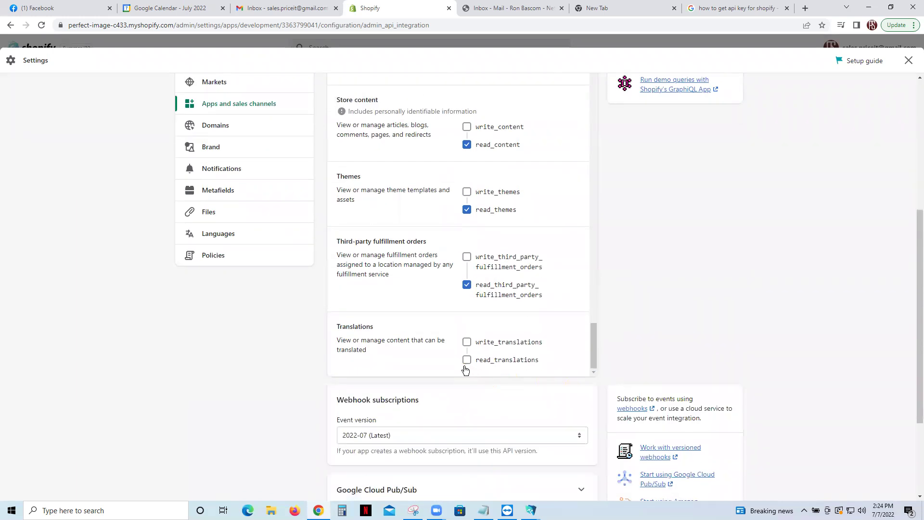
pyautogui.scroll(-1, 605, 231)
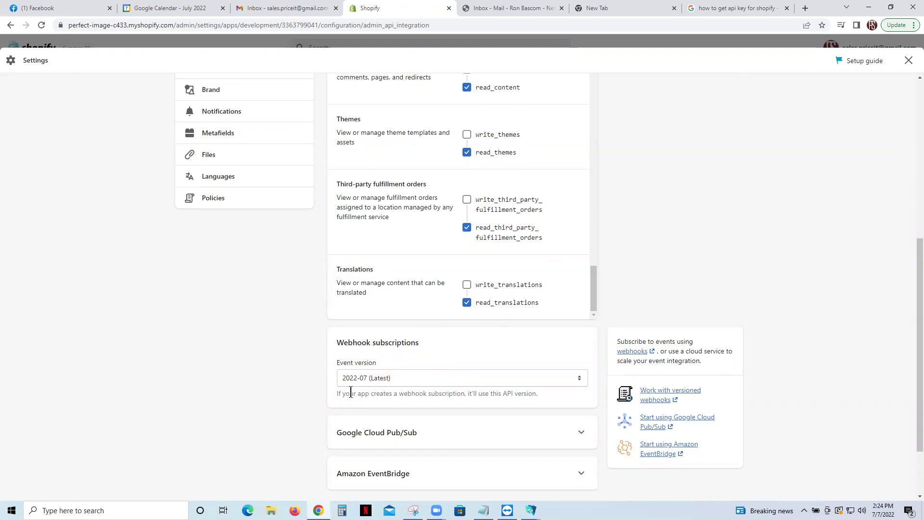
pyautogui.scroll(-2, 350, 392)
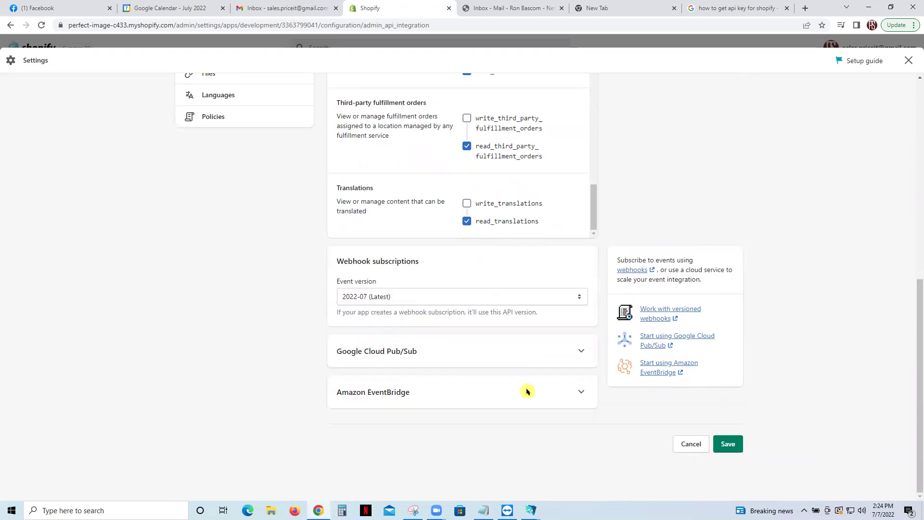
# - Save the Admin API scope configuration and install the PriceIt app on the store from its API credentials
pyautogui.click(729, 443)
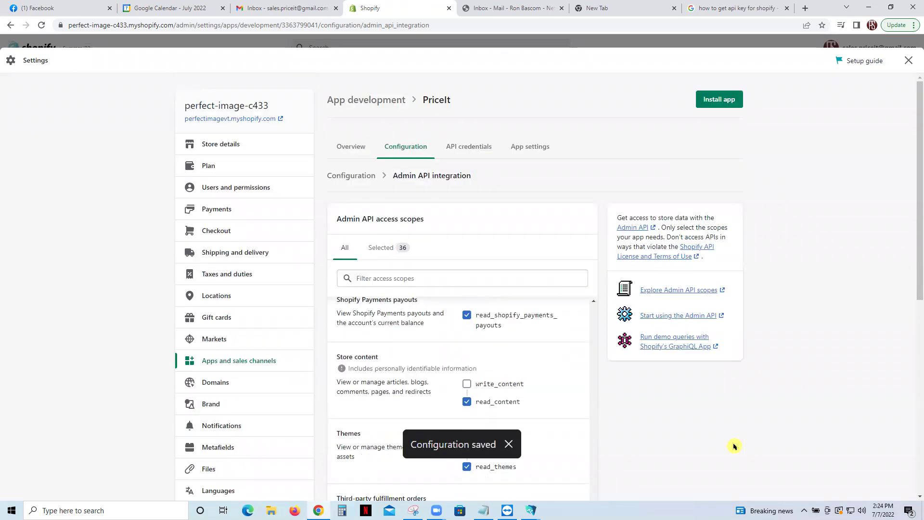
pyautogui.click(468, 149)
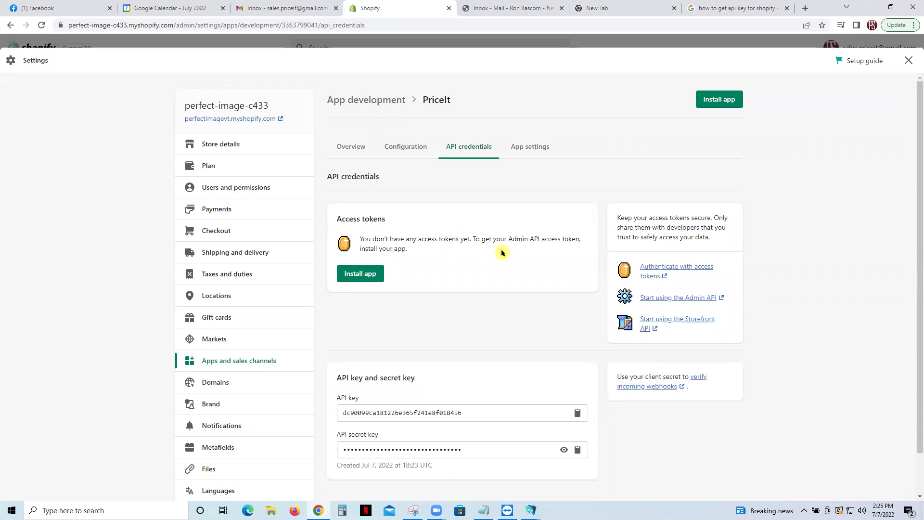
pyautogui.click(355, 280)
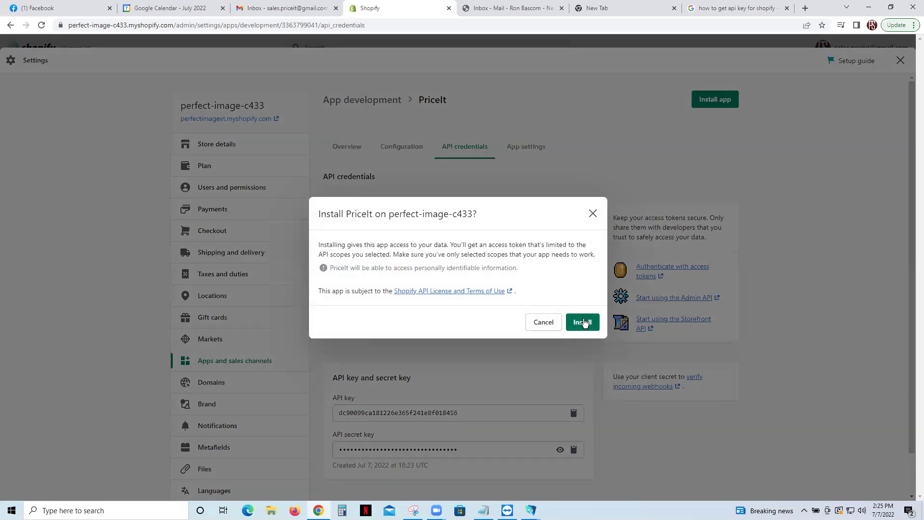
pyautogui.click(583, 322)
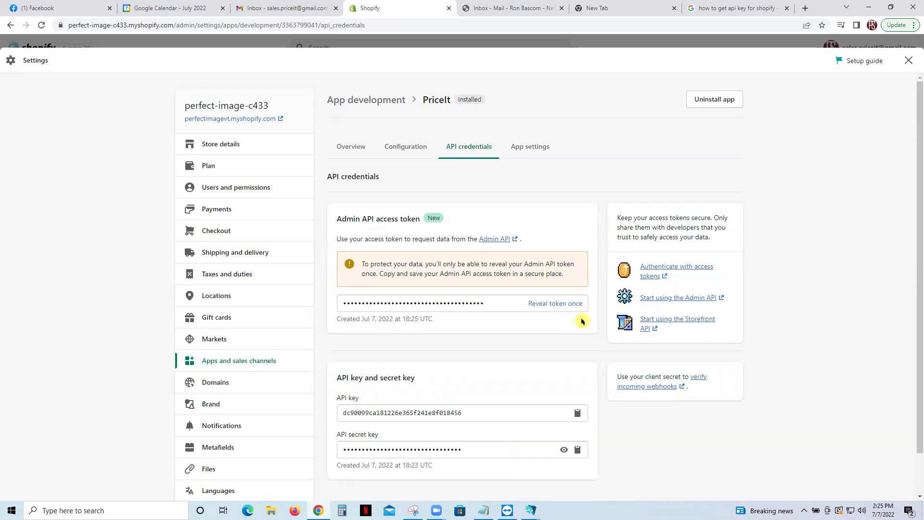
# - Switch to the TEST API file in Notepad and delete all of its old text
pyautogui.scroll(-1, 565, 360)
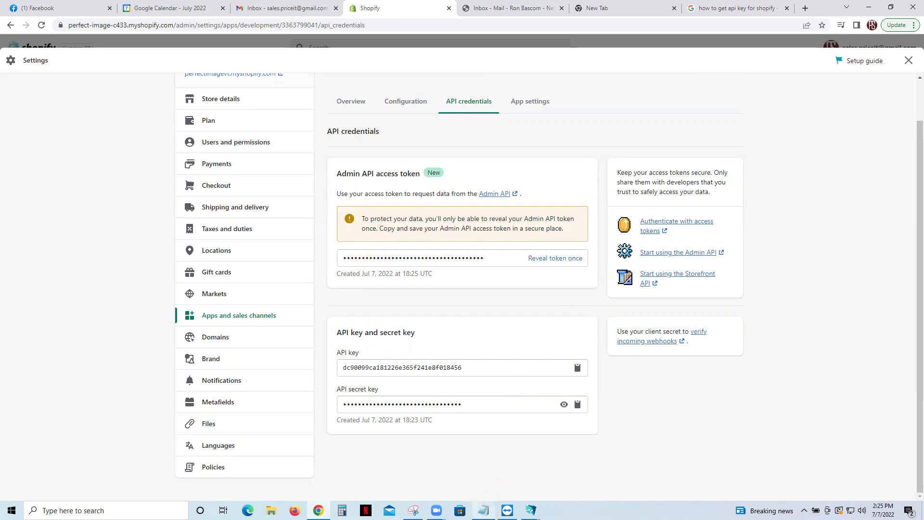
pyautogui.click(484, 510)
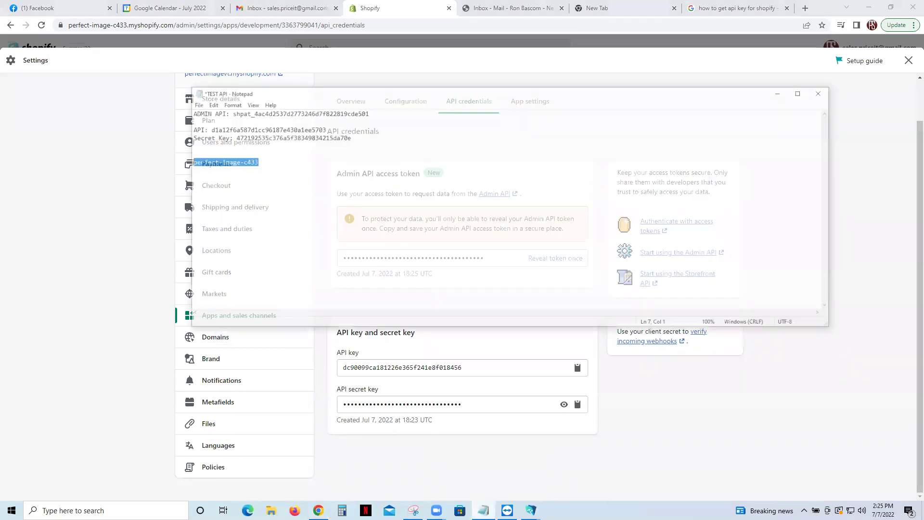
pyautogui.click(300, 191)
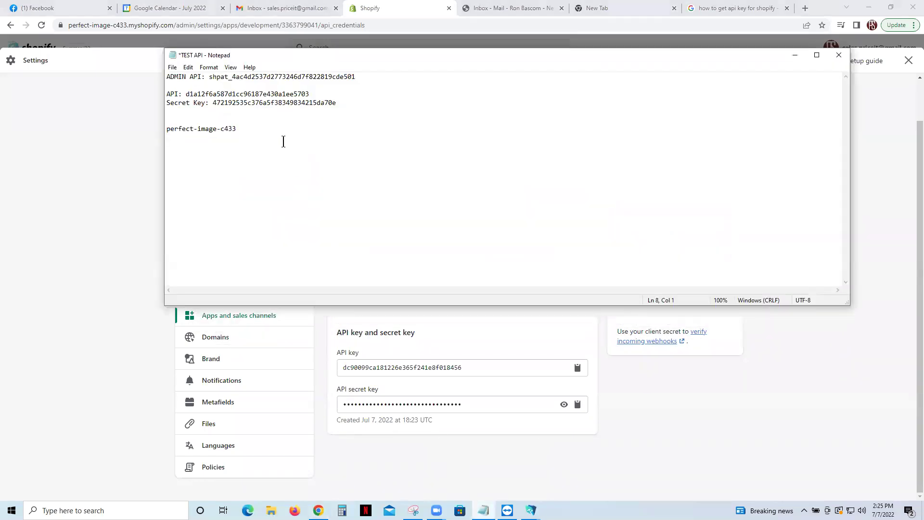
pyautogui.hotkey('ctrl', 'a')
pyautogui.press('BackSpace')
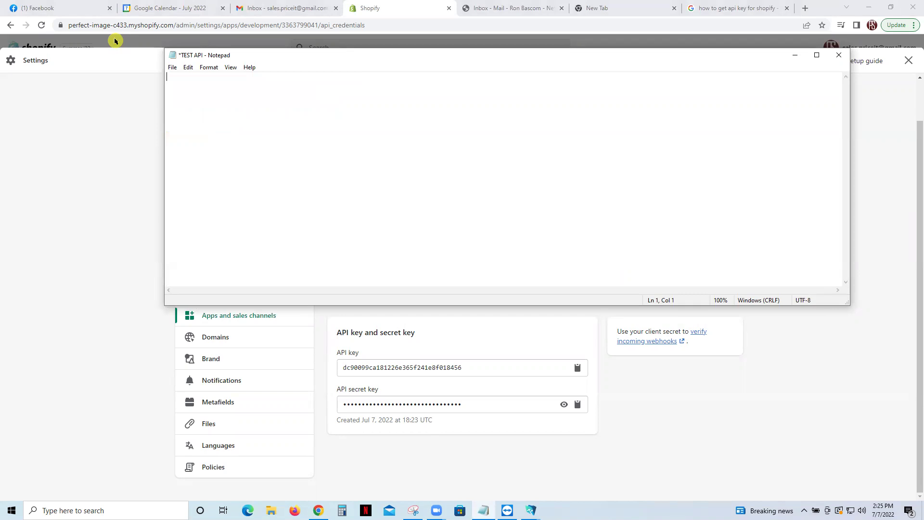
# - Reveal the app's Admin API access token in Shopify and copy it into the first line of the TEST API note
pyautogui.click(661, 436)
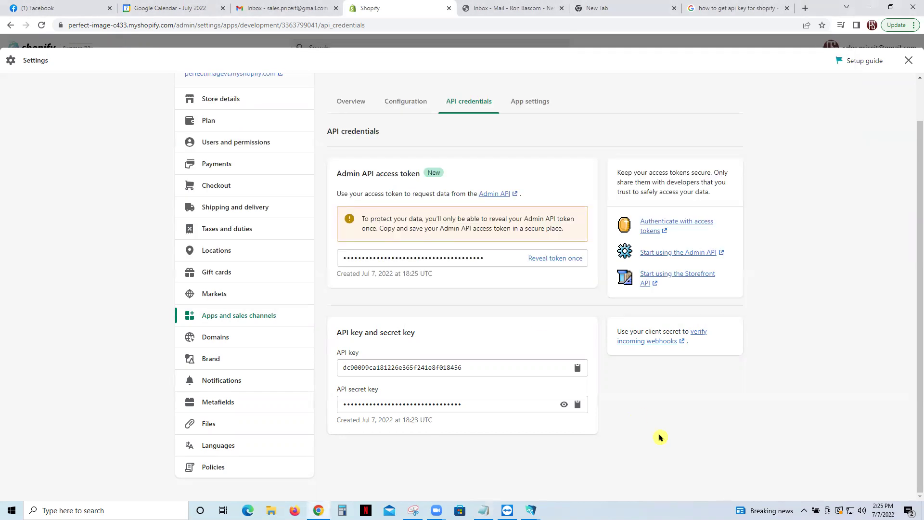
pyautogui.click(553, 262)
pyautogui.moveTo(514, 253); pyautogui.dragTo(318, 280)
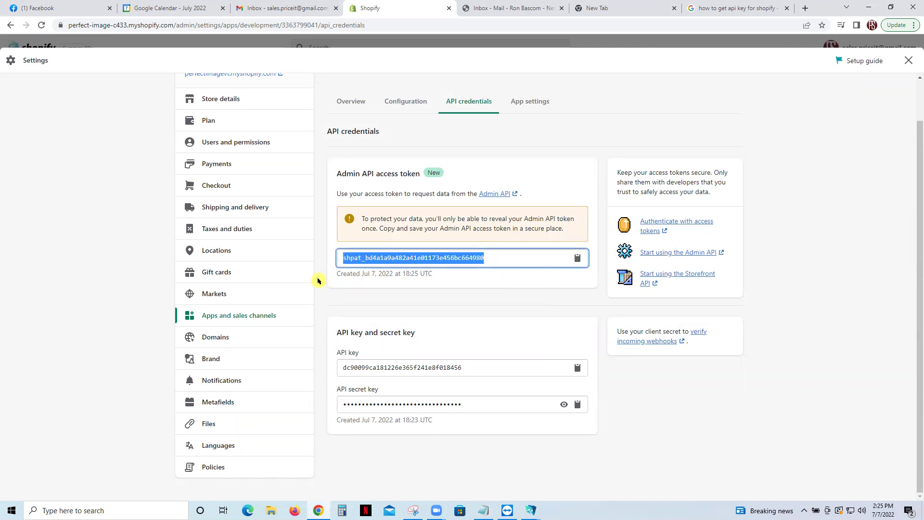
pyautogui.rightClick(389, 257)
pyautogui.click(409, 265)
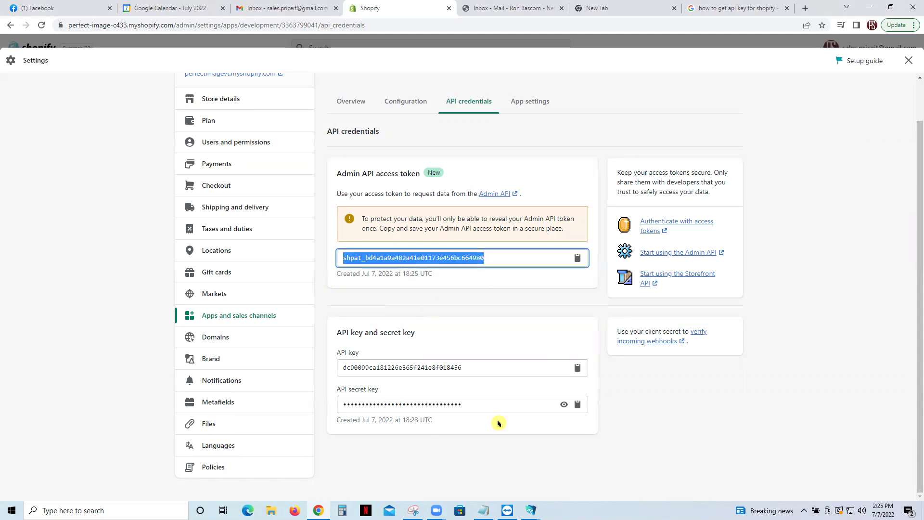
pyautogui.click(483, 509)
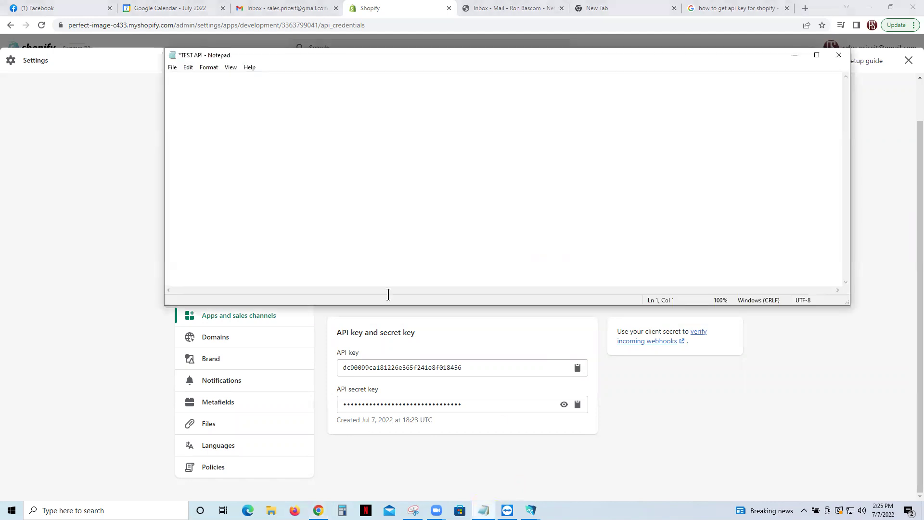
pyautogui.hotkey('ctrl', 'v')
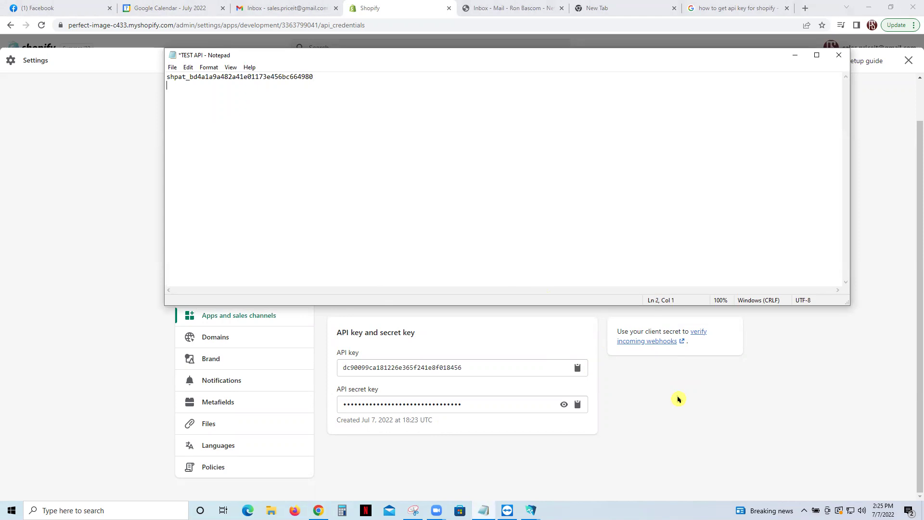
# - Copy the app's API key from Shopify into the second line of the TEST API note
pyautogui.click(699, 454)
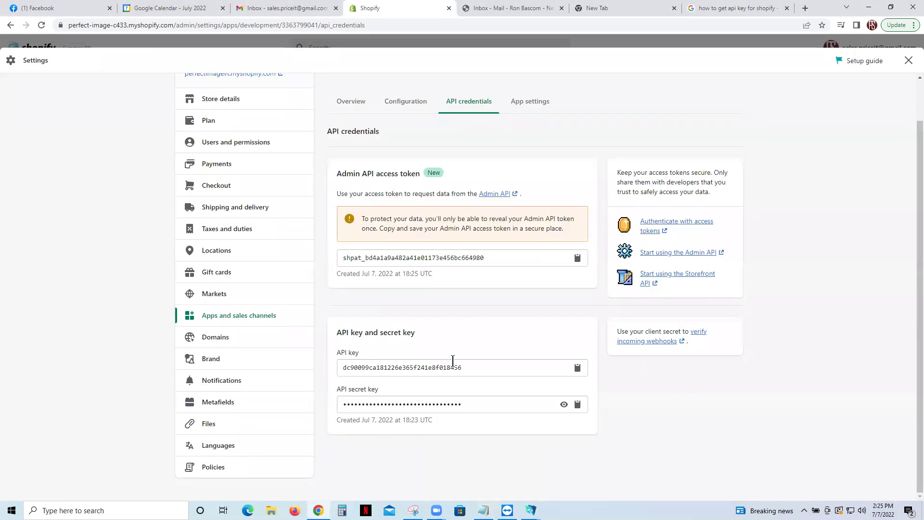
pyautogui.moveTo(468, 366); pyautogui.dragTo(324, 370)
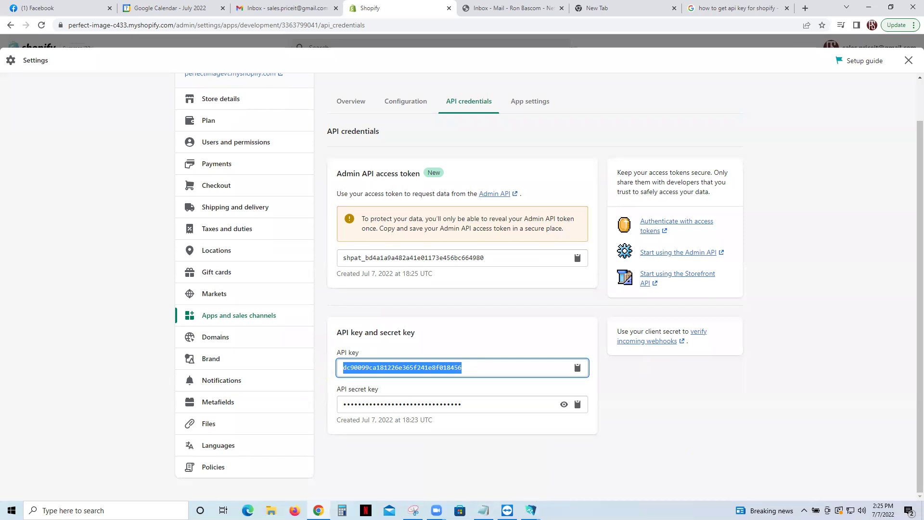
pyautogui.click(484, 510)
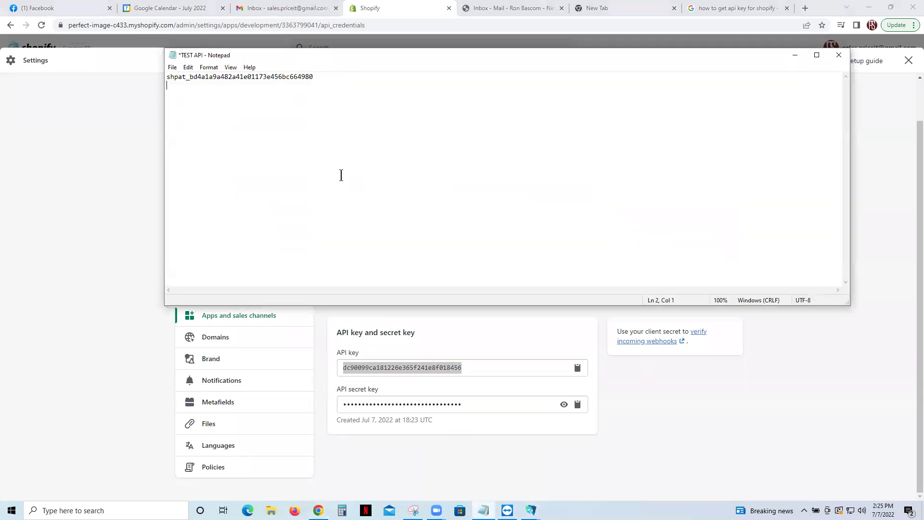
pyautogui.hotkey('ctrl', 'v')
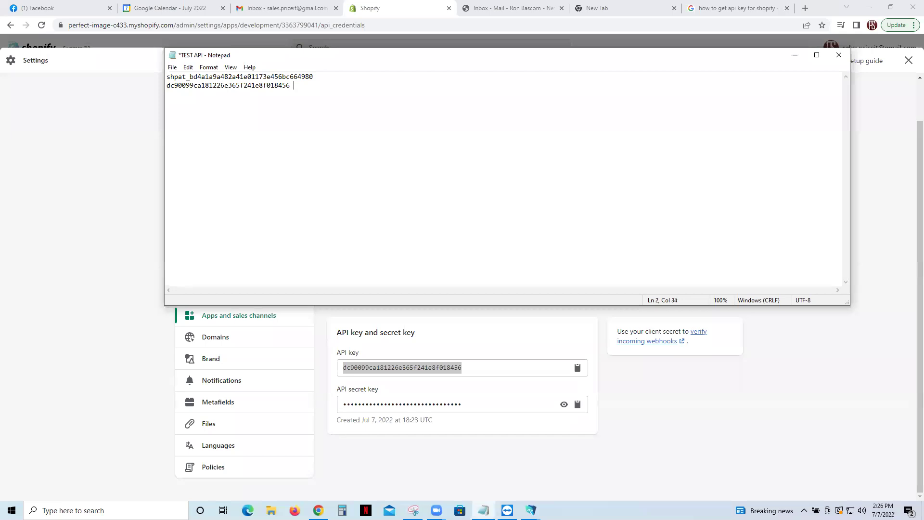
# - Reveal the app's API secret key in Shopify and paste it on a new third line of the TEST API note
pyautogui.click(633, 410)
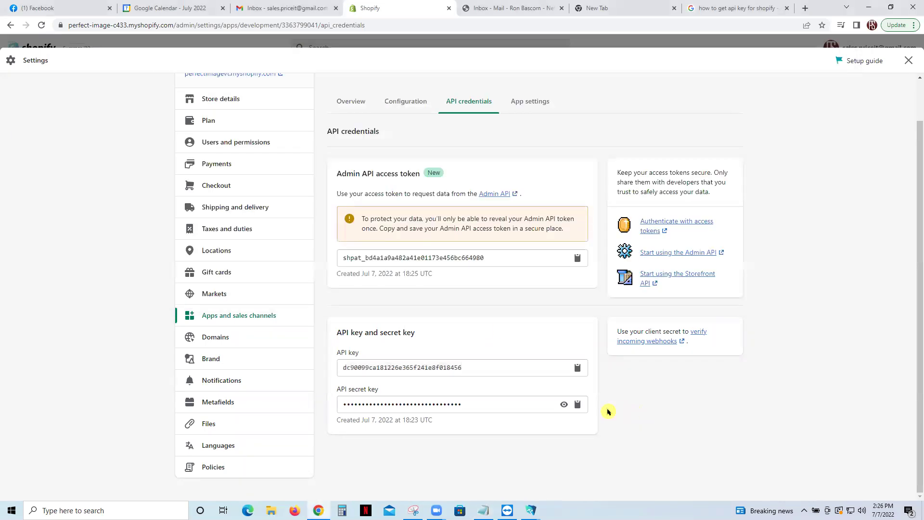
pyautogui.click(564, 405)
pyautogui.moveTo(478, 406); pyautogui.dragTo(317, 420)
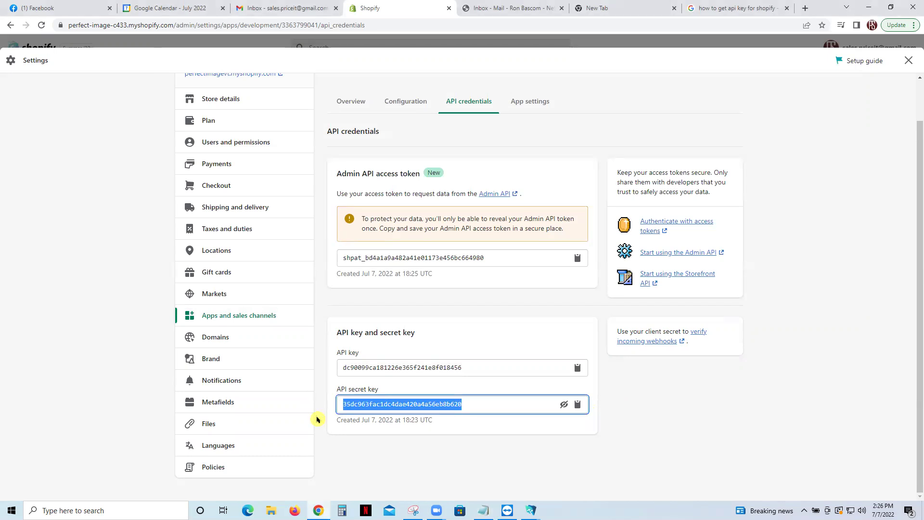
pyautogui.click(483, 510)
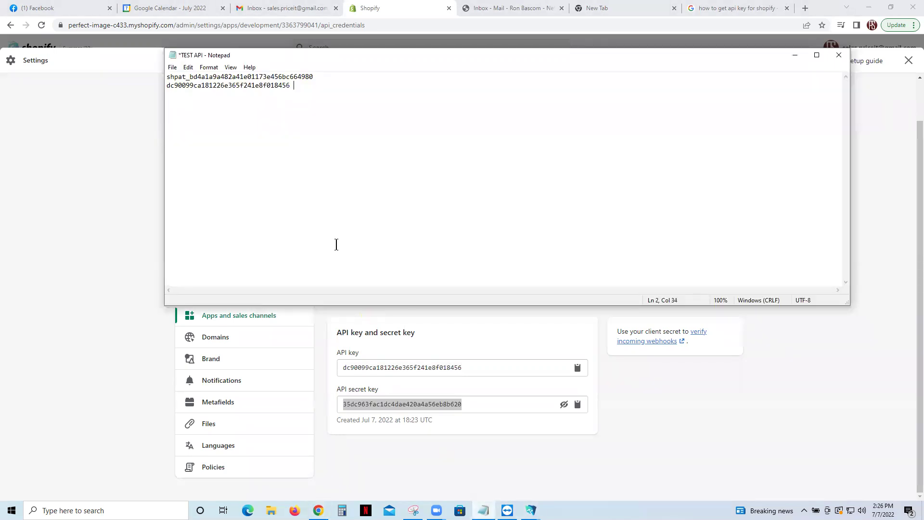
pyautogui.press('Return')
pyautogui.hotkey('ctrl', 'v')
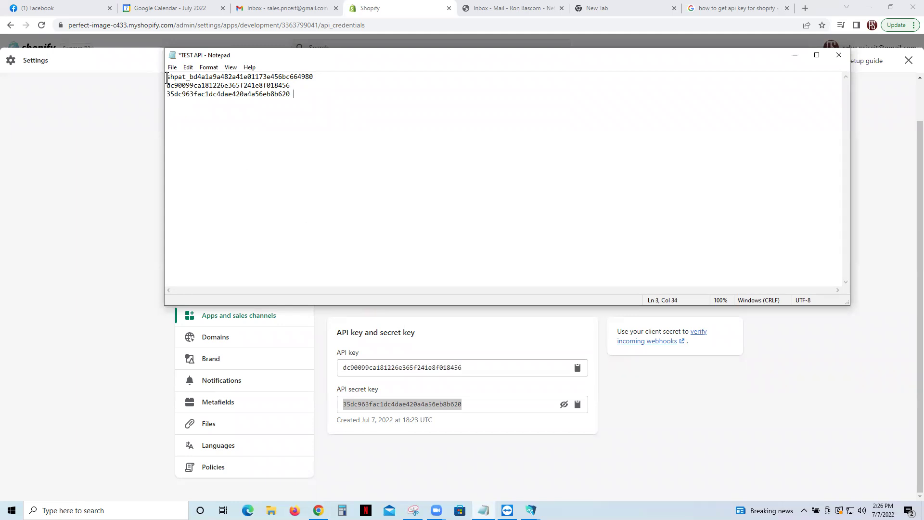
# - Label the three credential lines "Admin:", "API:" and "Secret:" in order, and save the note
pyautogui.write('Admin: ')
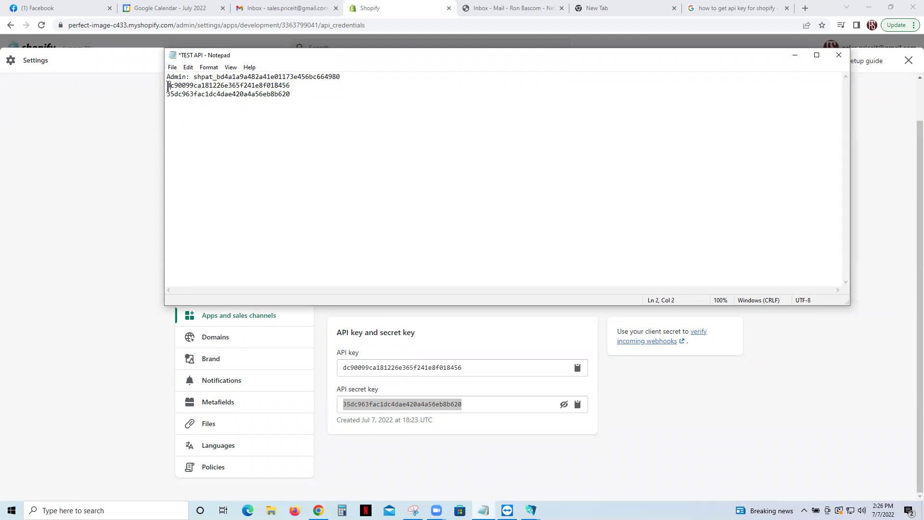
pyautogui.write('API:')
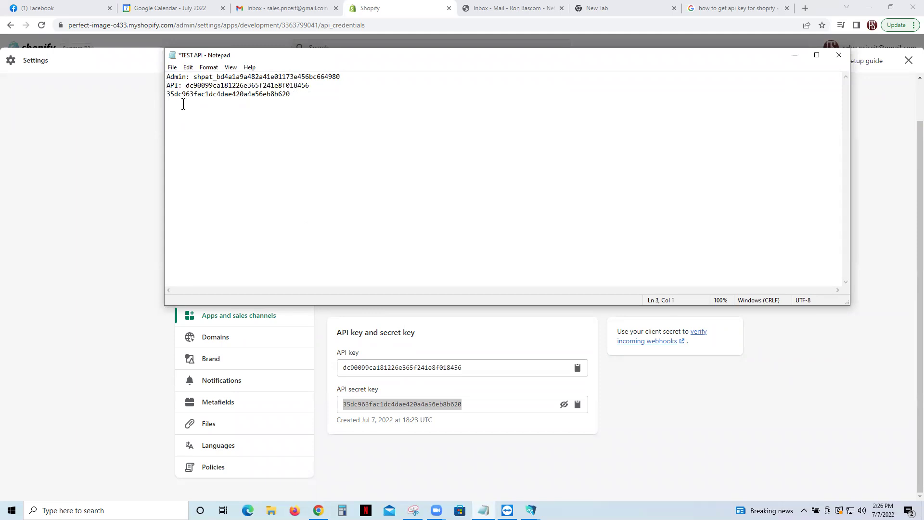
pyautogui.write('Secret:')
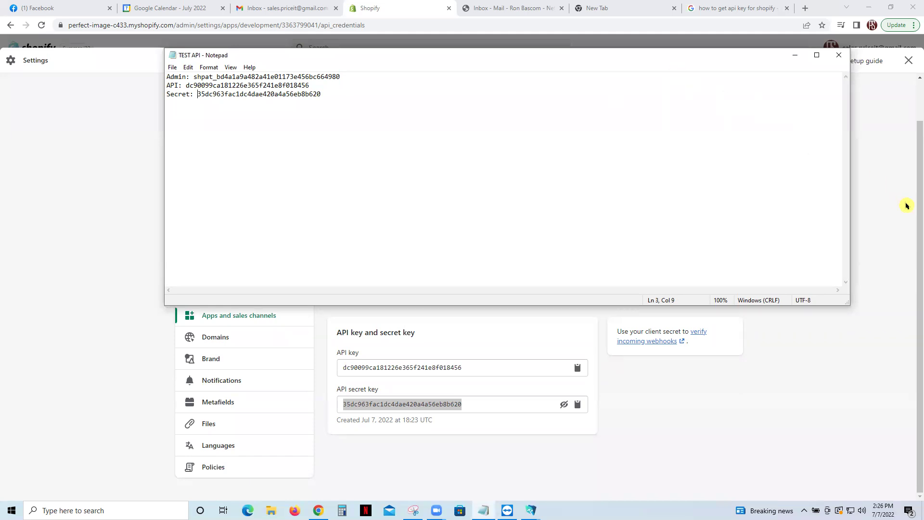
# - Return to Shopify and review the PriceIt app's settings, overview summary and development history
pyautogui.click(895, 206)
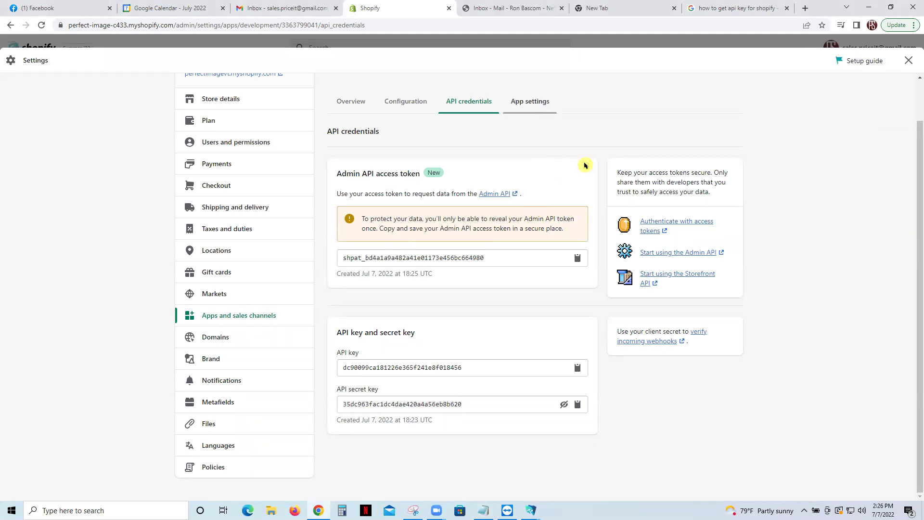
pyautogui.click(529, 102)
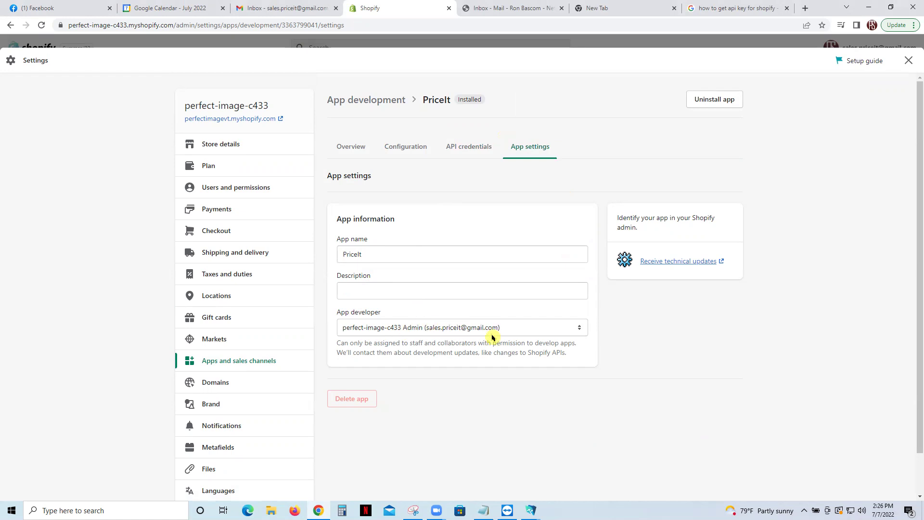
pyautogui.click(351, 146)
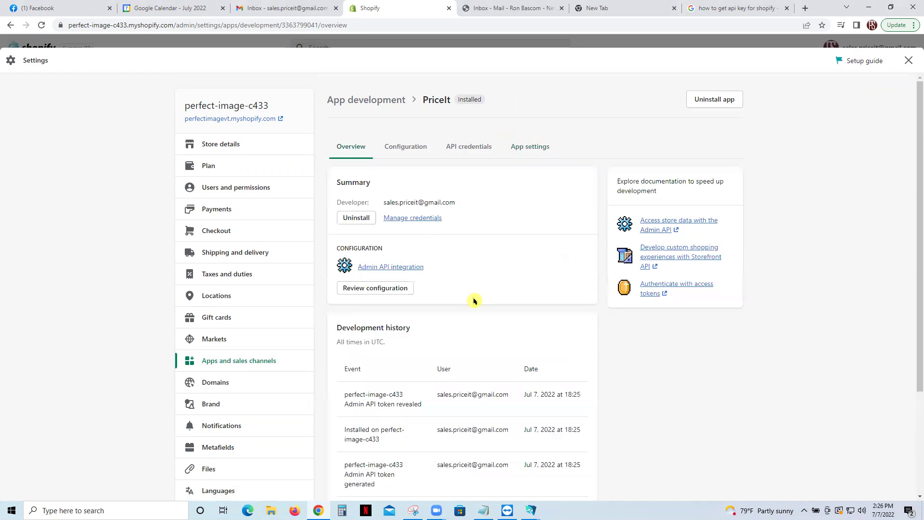
pyautogui.scroll(-2, 476, 295)
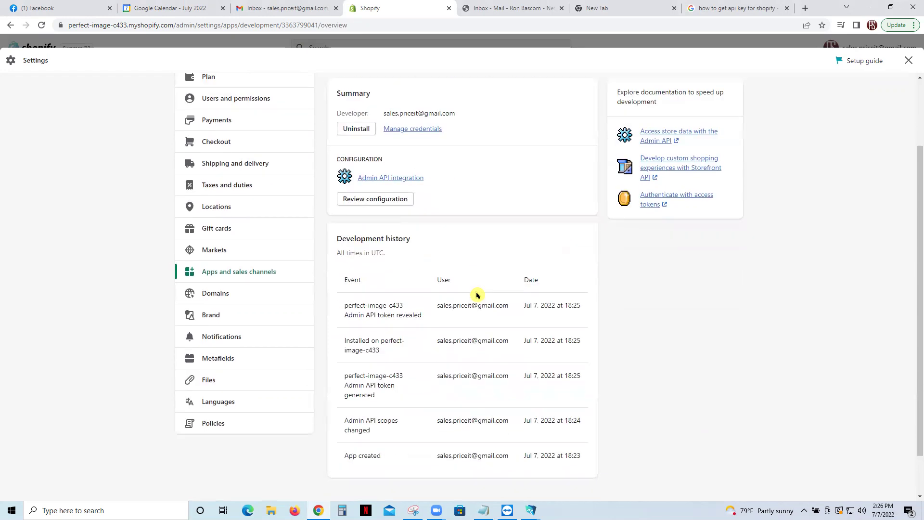
pyautogui.scroll(1, 477, 296)
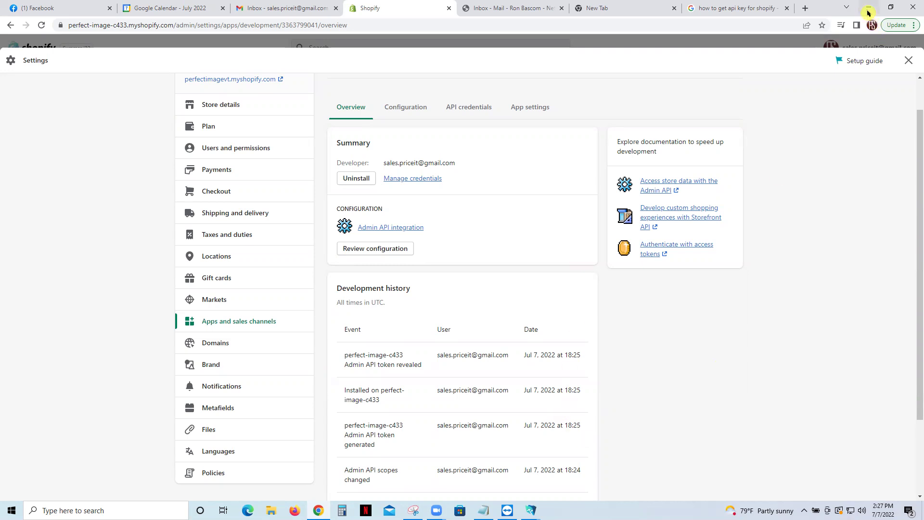
pyautogui.scroll(-1, 580, 343)
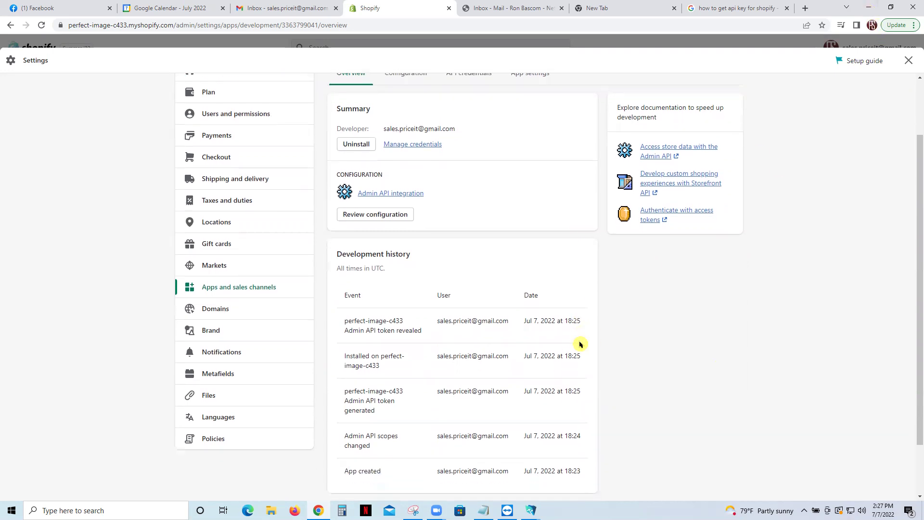
pyautogui.scroll(2, 581, 344)
# - Copy the store name perfect-image-c433 from the heading of the Shopify settings
pyautogui.click(529, 153)
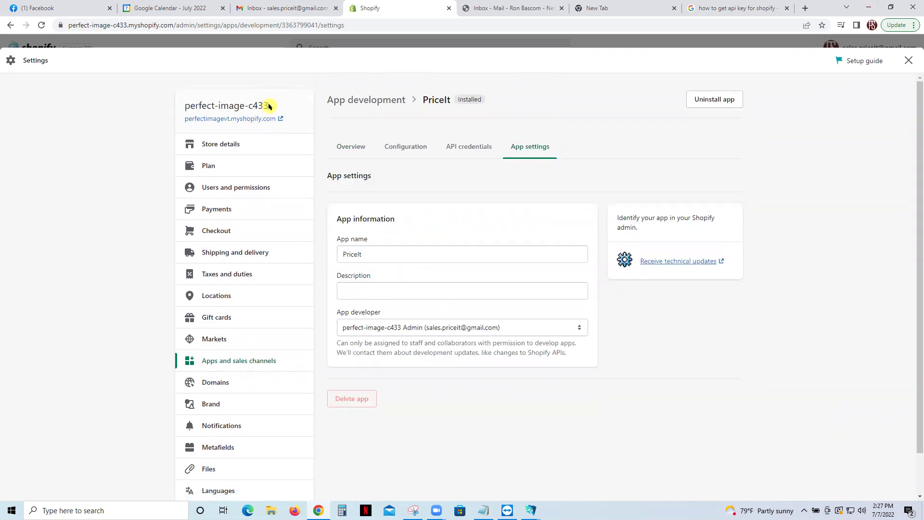
pyautogui.moveTo(267, 108); pyautogui.dragTo(176, 106)
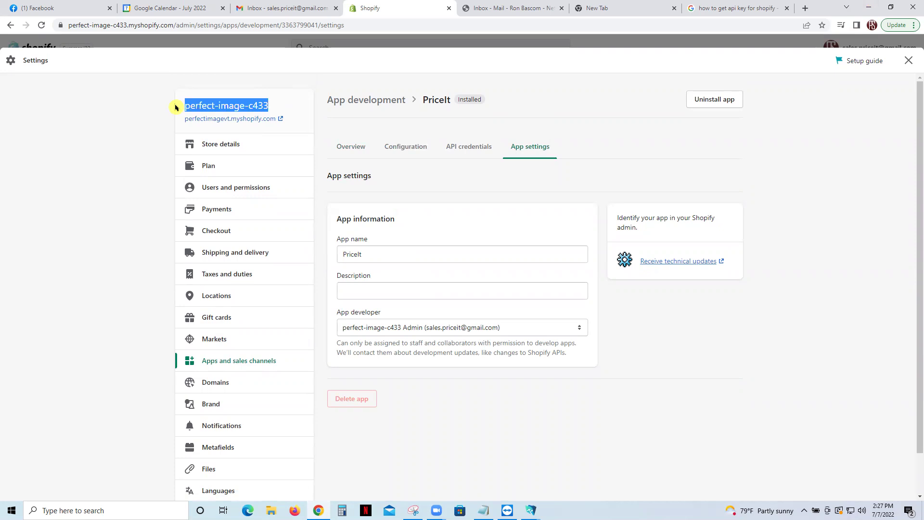
pyautogui.rightClick(234, 103)
pyautogui.click(247, 108)
# - Switch to the PriceIt Master window with the Brattleboro Hospital job and minimize the Southworth Electrical estimate window
pyautogui.click(530, 510)
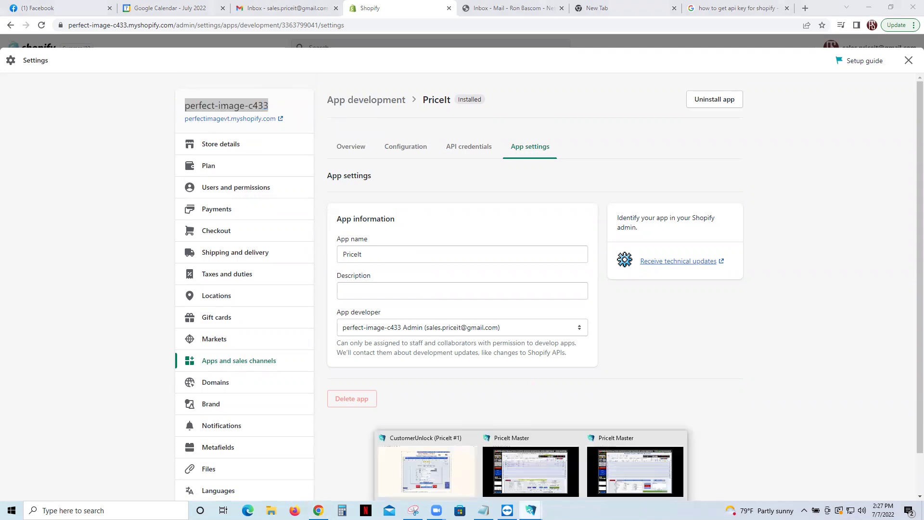
pyautogui.click(618, 465)
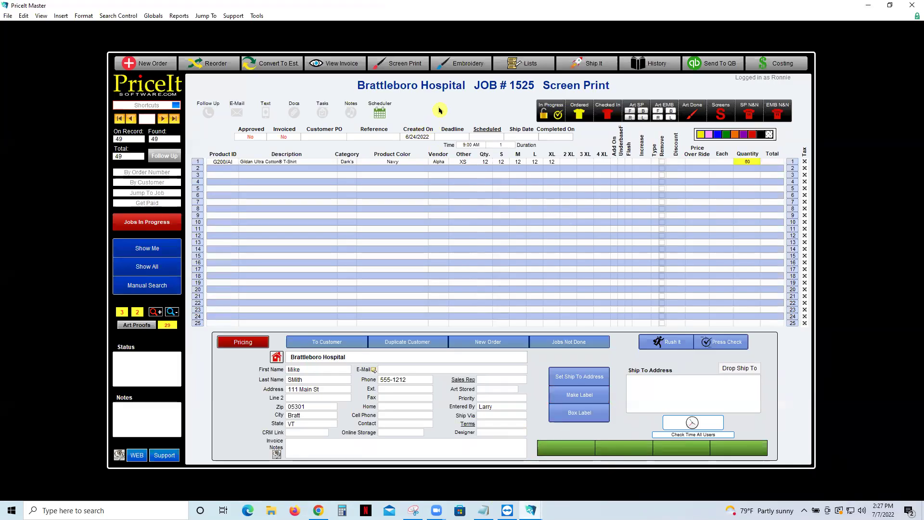
pyautogui.click(531, 510)
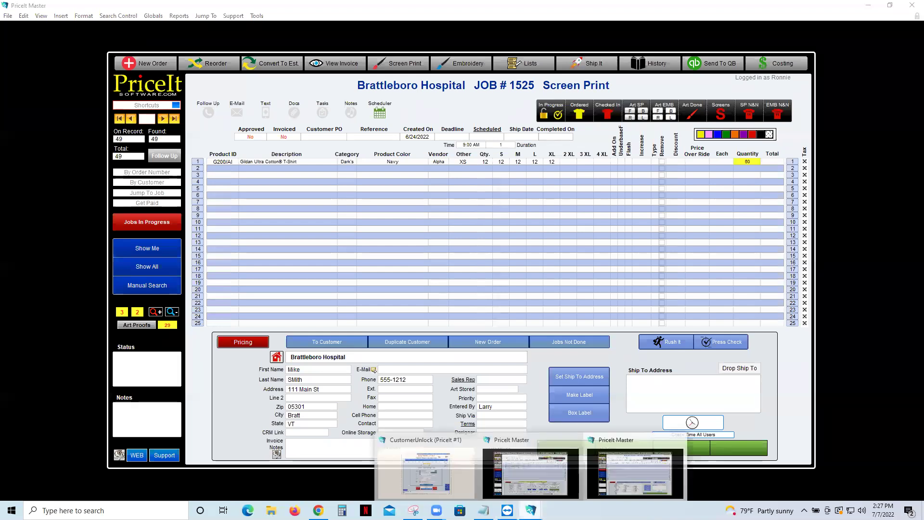
pyautogui.click(515, 464)
pyautogui.click(866, 6)
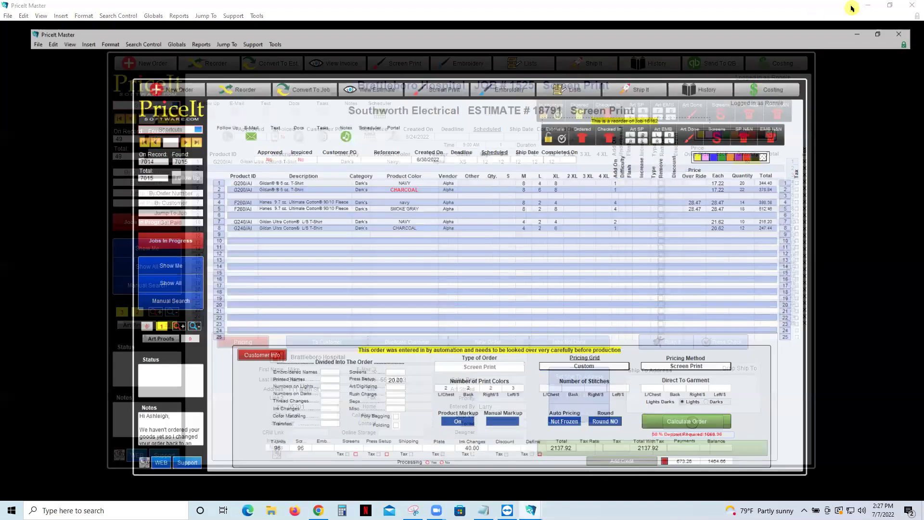
pyautogui.click(865, 7)
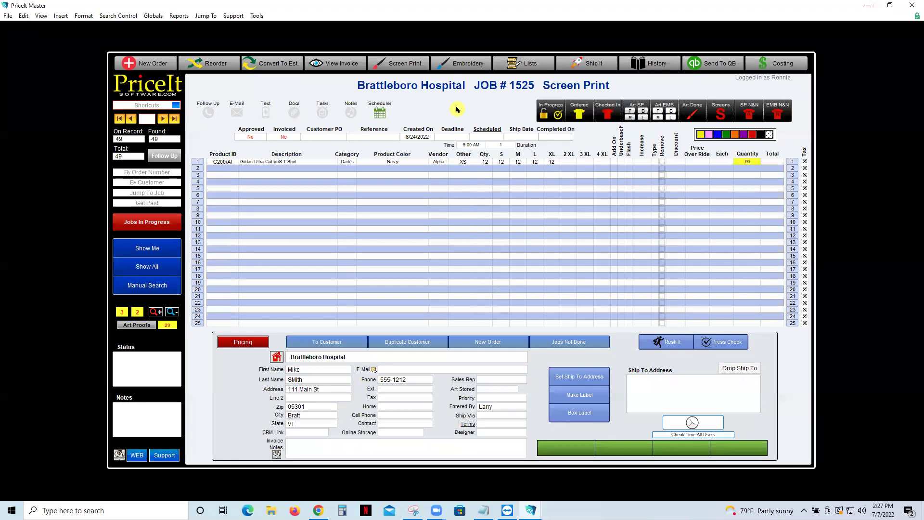
# - Open the setup of PriceIt's Shopify integration and add a new entry with the store name "Test"
pyautogui.click(135, 109)
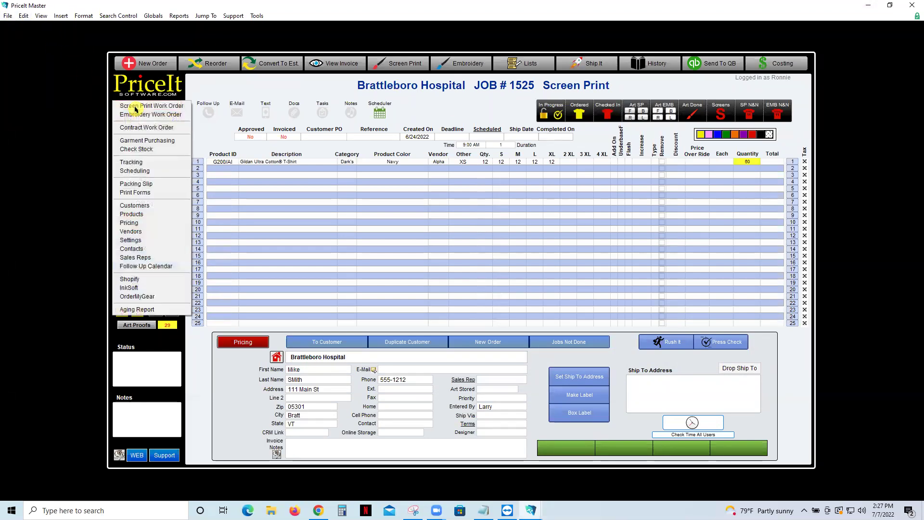
pyautogui.click(132, 279)
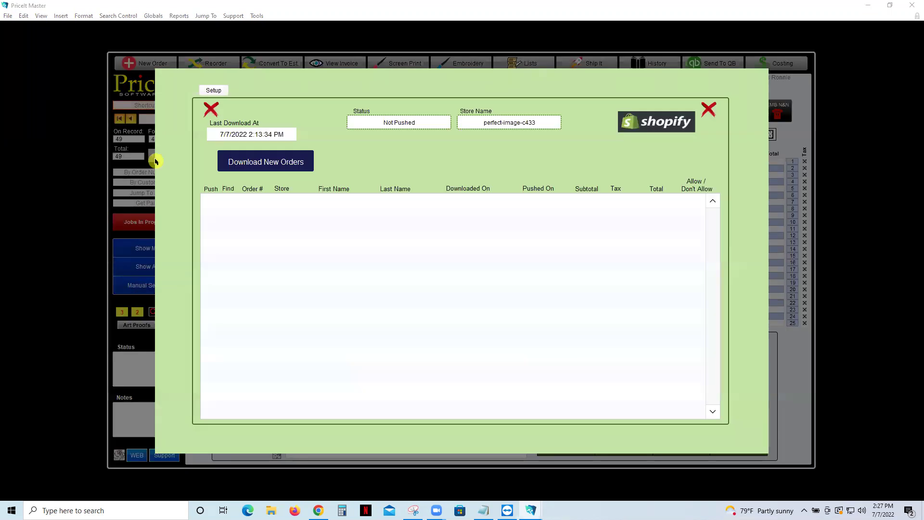
pyautogui.click(224, 91)
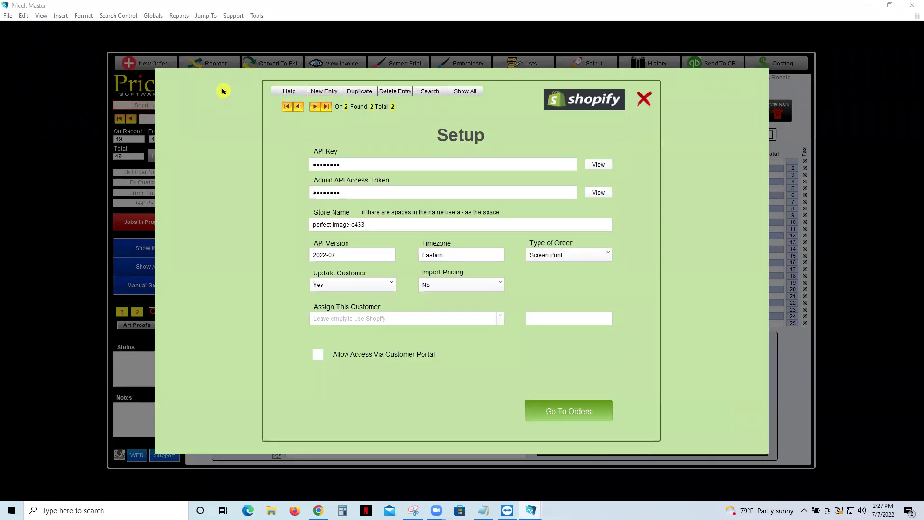
pyautogui.click(330, 98)
pyautogui.click(351, 229)
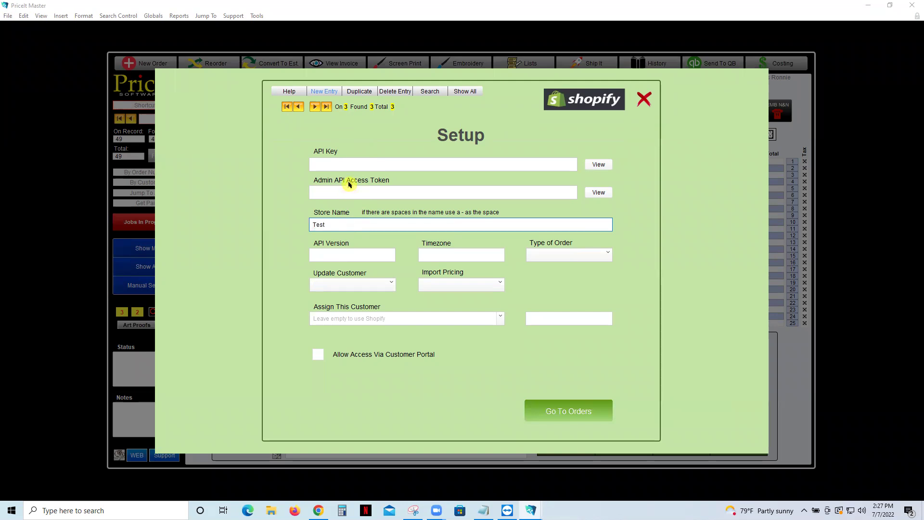
# - Copy the API key from the TEST API note into the new entry's API Key field and check its first and last characters
pyautogui.click(351, 165)
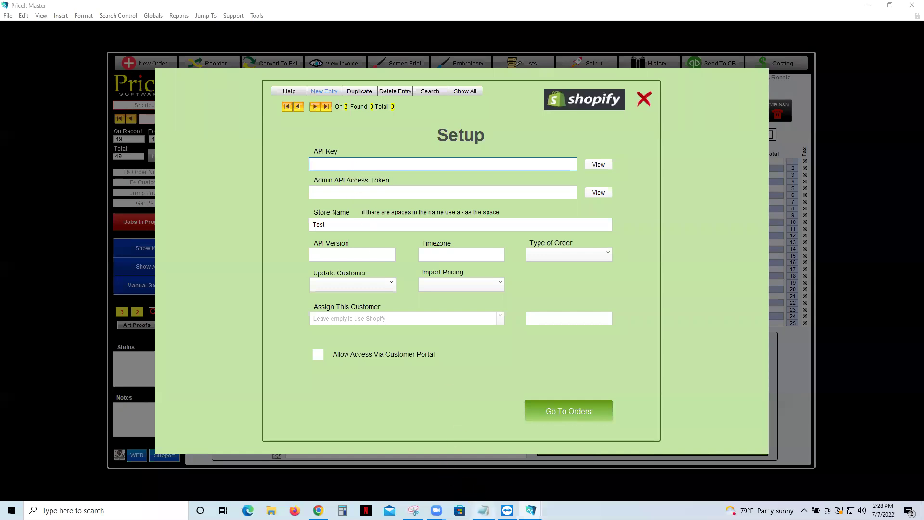
pyautogui.click(483, 510)
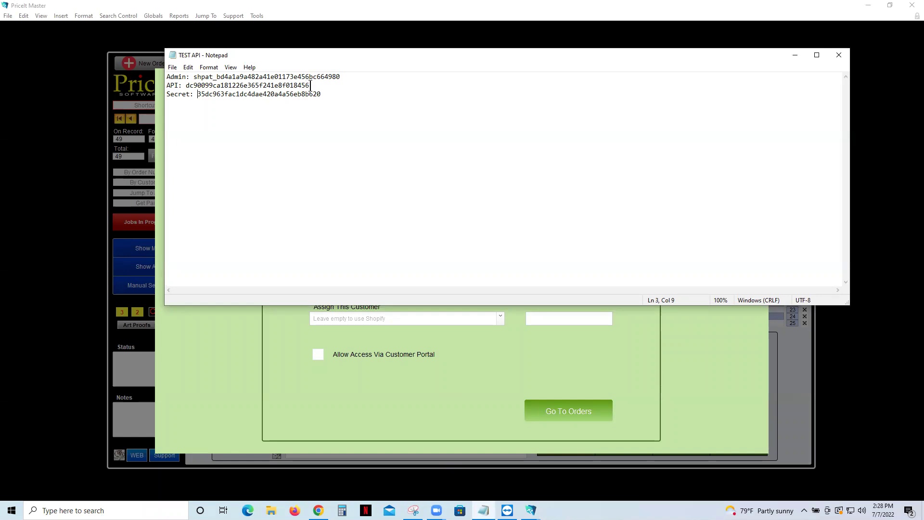
pyautogui.moveTo(310, 85); pyautogui.dragTo(189, 87)
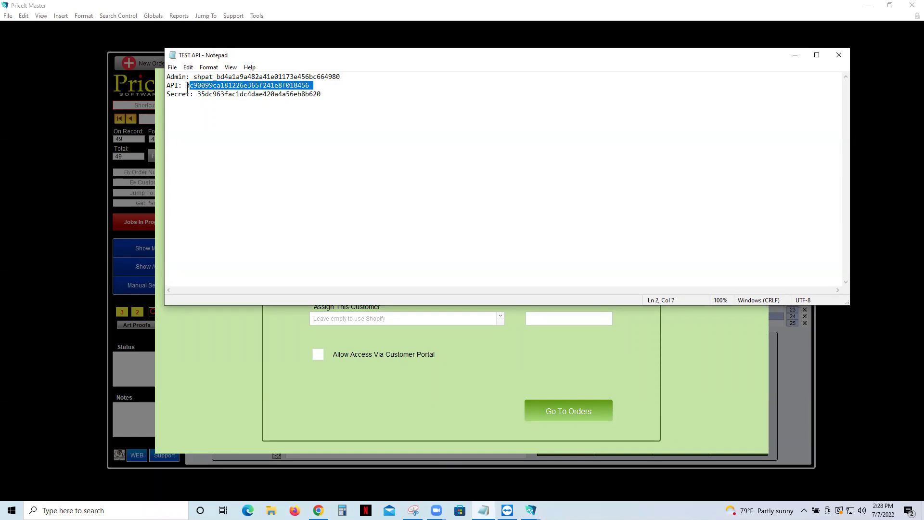
pyautogui.moveTo(188, 86); pyautogui.dragTo(186, 88)
pyautogui.rightClick(186, 88)
pyautogui.click(216, 119)
pyautogui.click(294, 371)
pyautogui.click(352, 163)
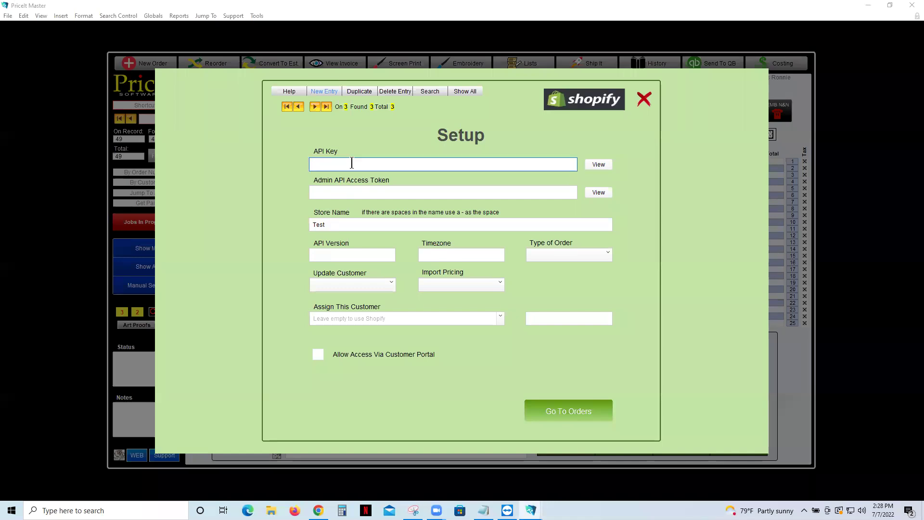
pyautogui.hotkey('ctrl', 'v')
pyautogui.click(605, 165)
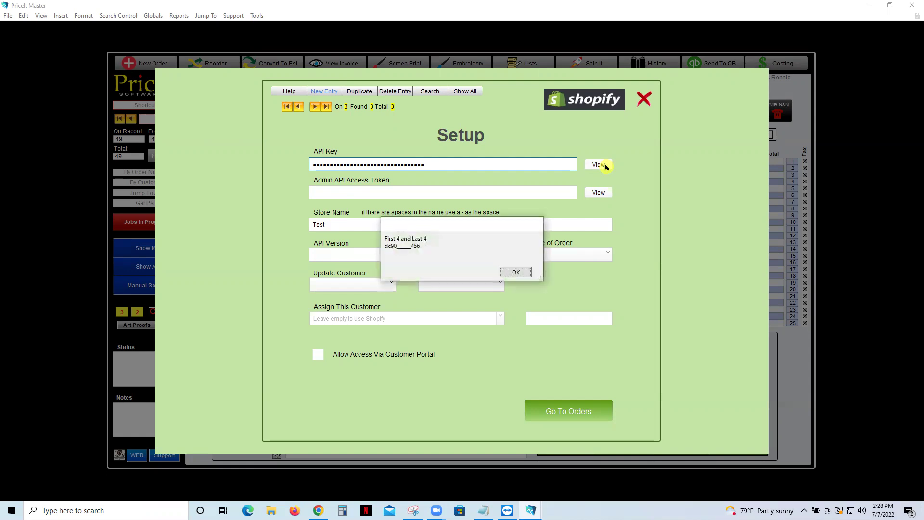
pyautogui.click(516, 272)
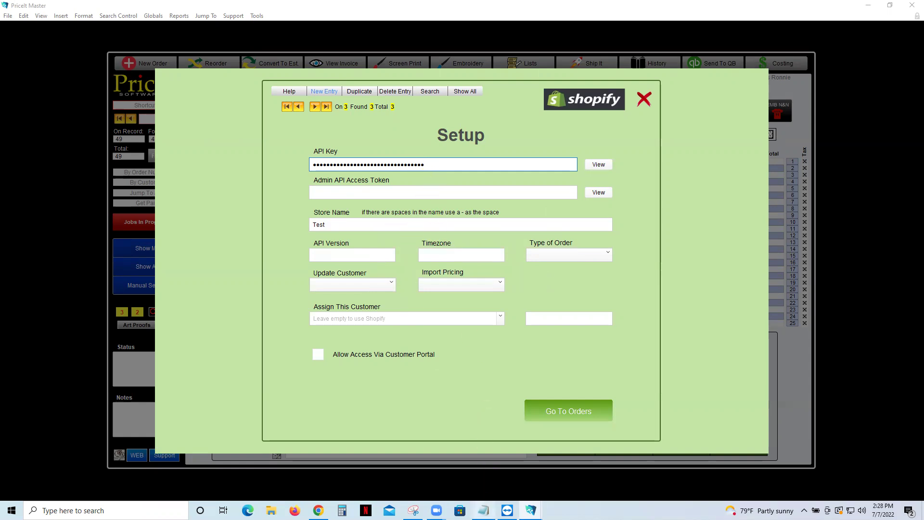
# - Recopy only the API key's characters from the TEST API note and replace the entry's API Key with them
pyautogui.click(484, 511)
pyautogui.click(314, 116)
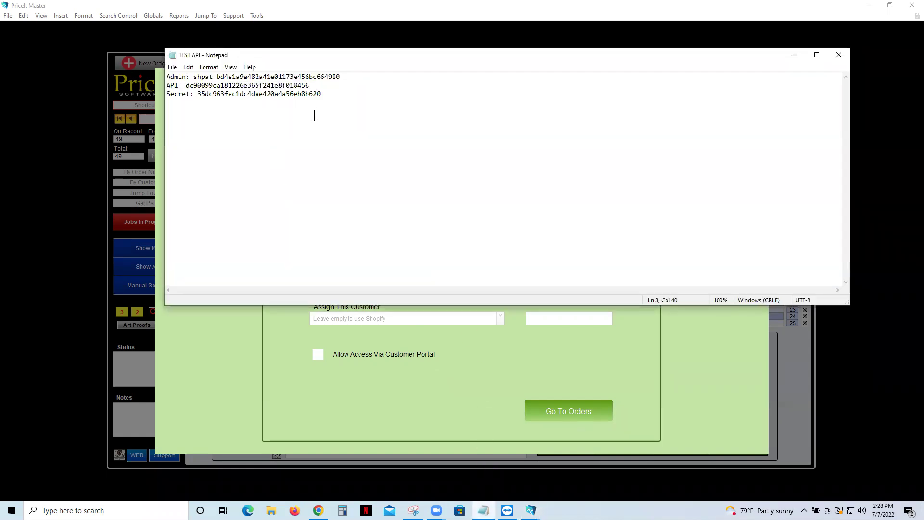
pyautogui.moveTo(309, 87); pyautogui.dragTo(267, 87)
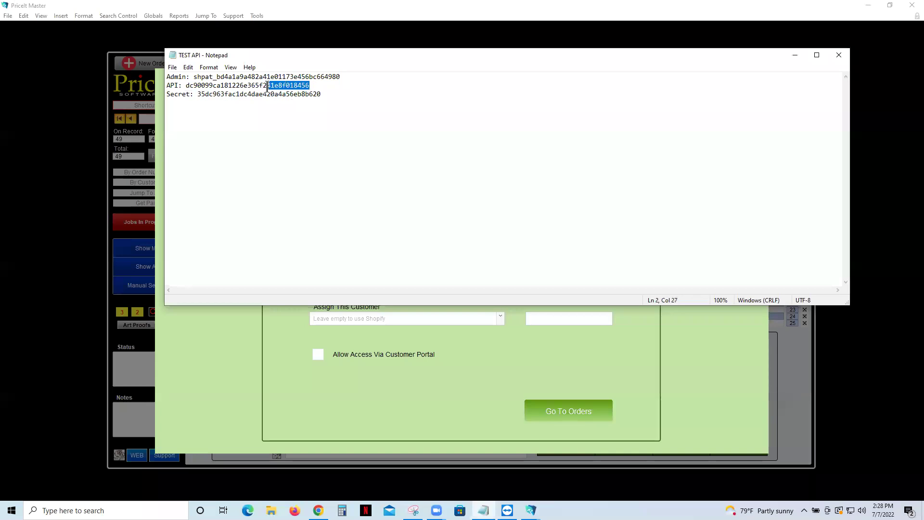
pyautogui.click(329, 84)
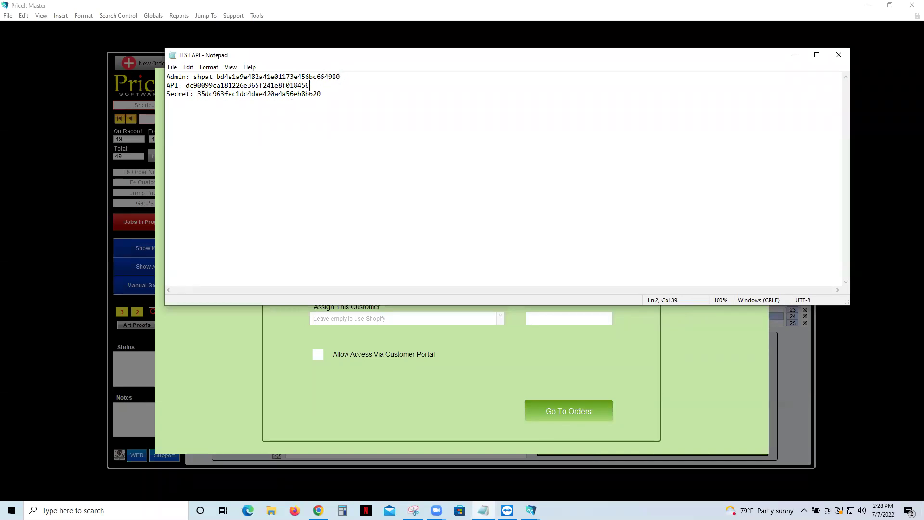
pyautogui.moveTo(309, 86); pyautogui.dragTo(189, 87)
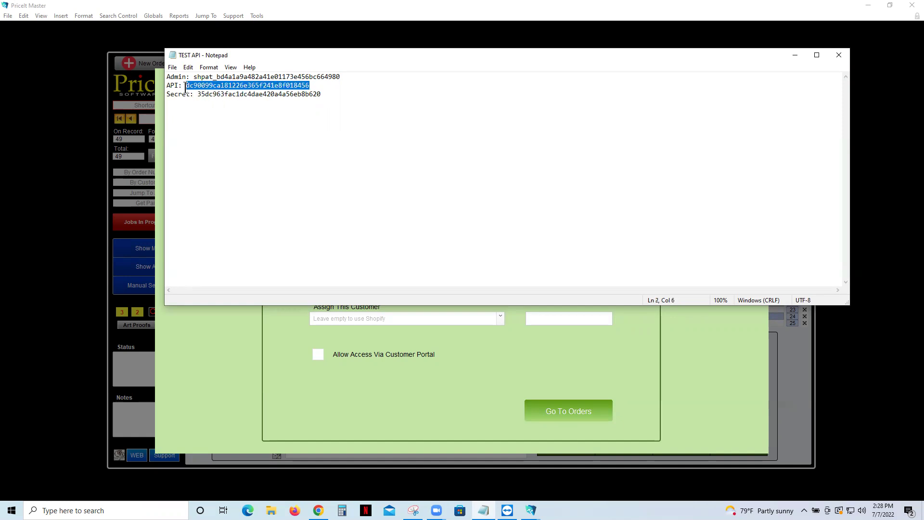
pyautogui.rightClick(186, 86)
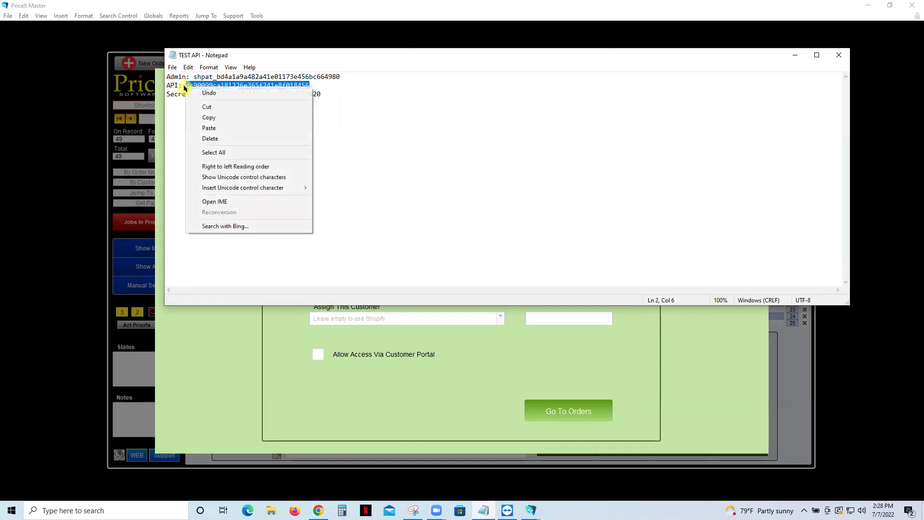
pyautogui.click(215, 117)
pyautogui.click(261, 367)
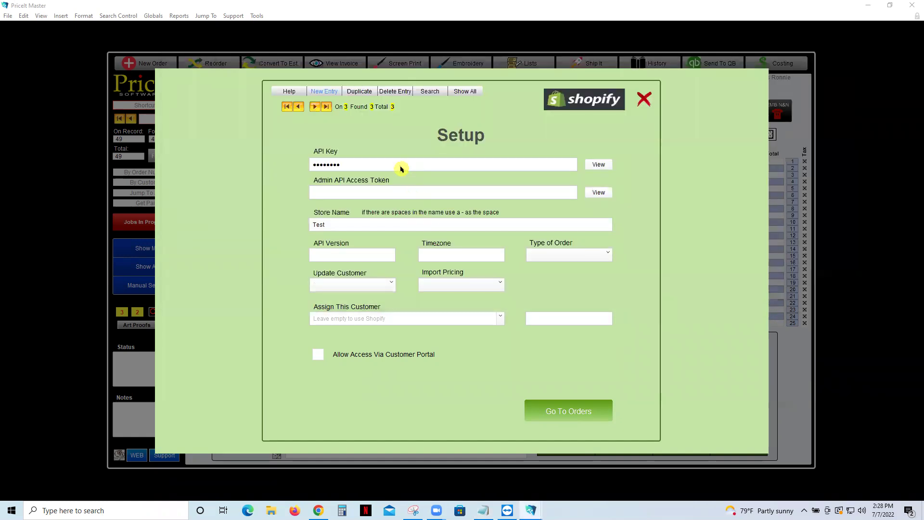
pyautogui.click(402, 166)
pyautogui.press('BackSpace')
pyautogui.hotkey('ctrl', 'v')
# - Copy the admin token from the TEST API note and paste it as the entry's Admin API Access Token
pyautogui.click(399, 195)
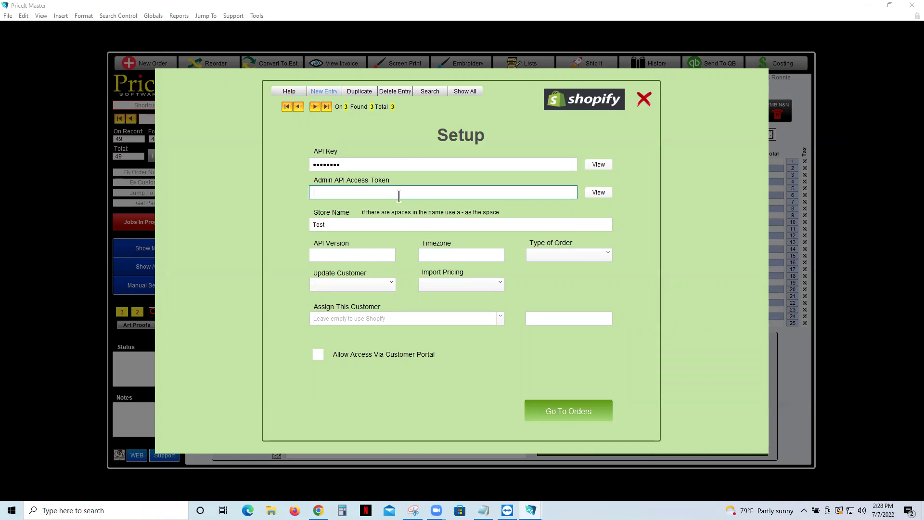
pyautogui.click(483, 510)
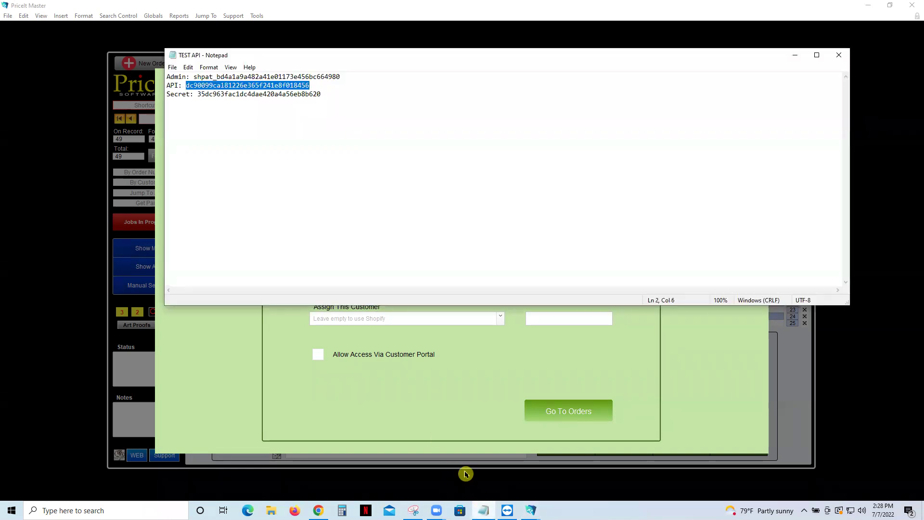
pyautogui.moveTo(348, 80); pyautogui.dragTo(196, 77)
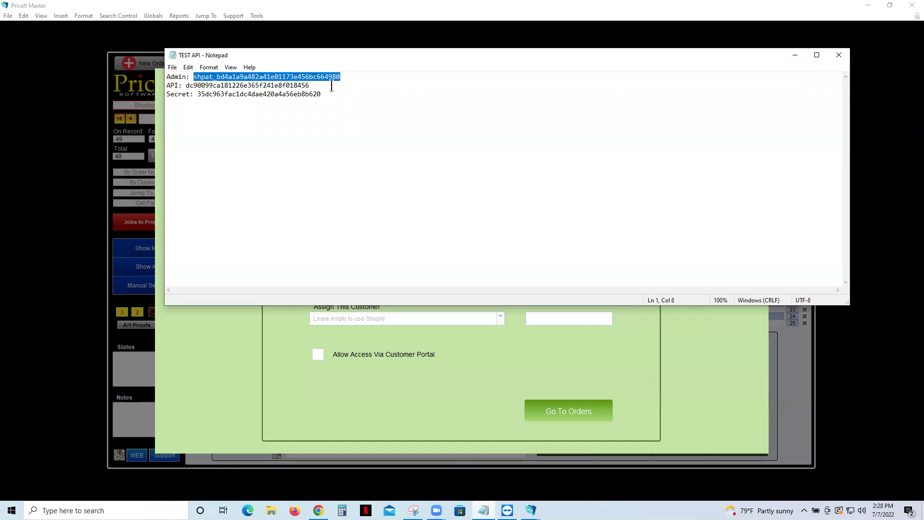
pyautogui.click(465, 397)
pyautogui.click(389, 192)
pyautogui.hotkey('ctrl', 'v')
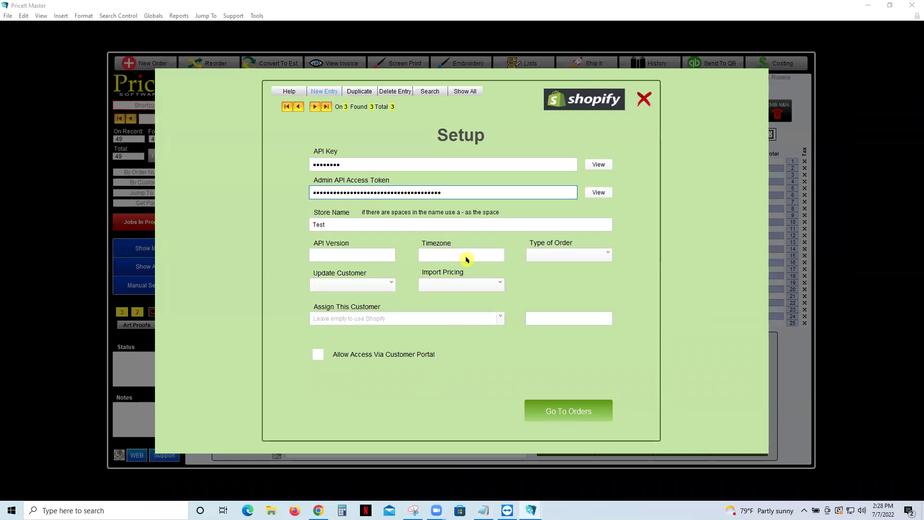
pyautogui.click(471, 396)
# - Set the Test entry's API version to 2022-07 and its timezone to Eastern
pyautogui.click(369, 255)
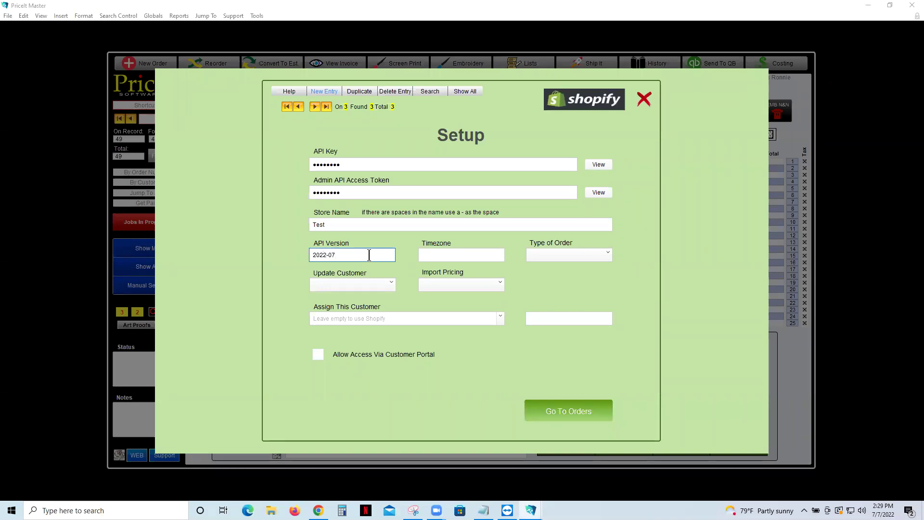
pyautogui.rightClick(435, 257)
pyautogui.press('Escape')
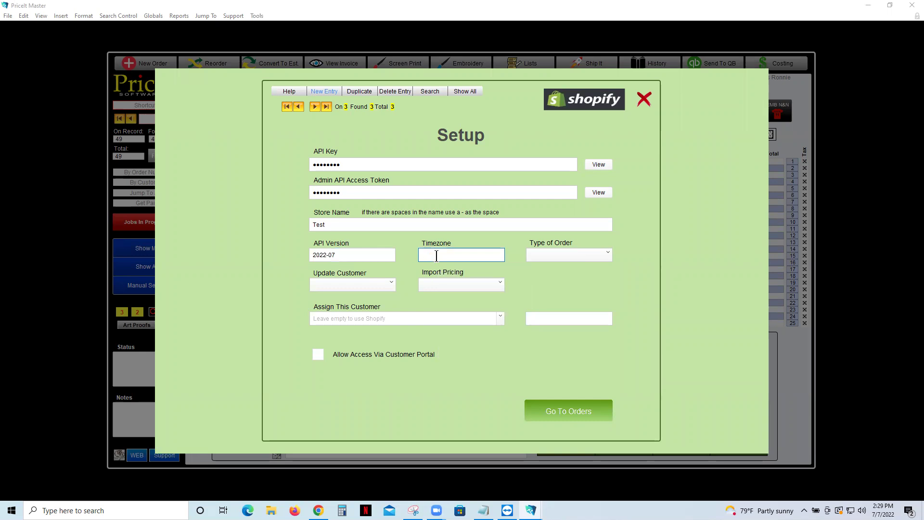
pyautogui.click(544, 274)
pyautogui.click(491, 255)
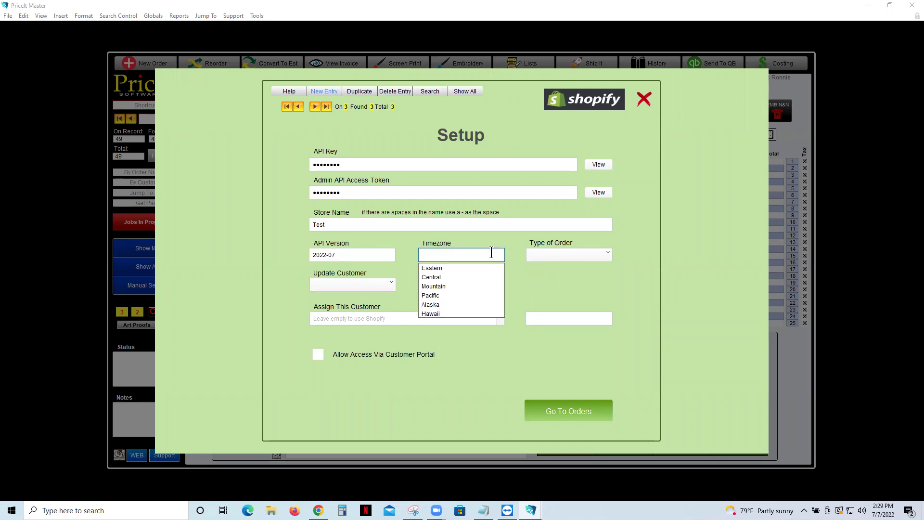
pyautogui.click(466, 271)
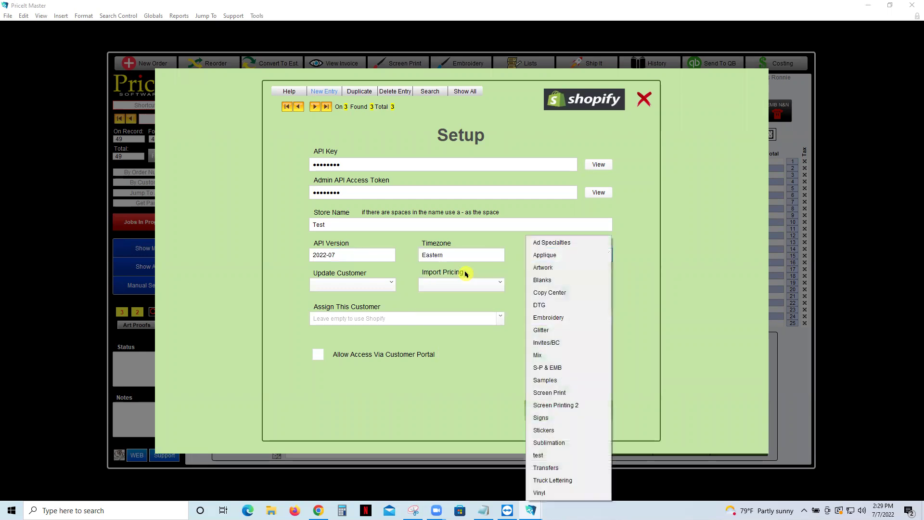
# - Set the Test entry's order type to Screen Print and Update Customer to Yes
pyautogui.click(672, 321)
pyautogui.click(607, 255)
pyautogui.click(597, 392)
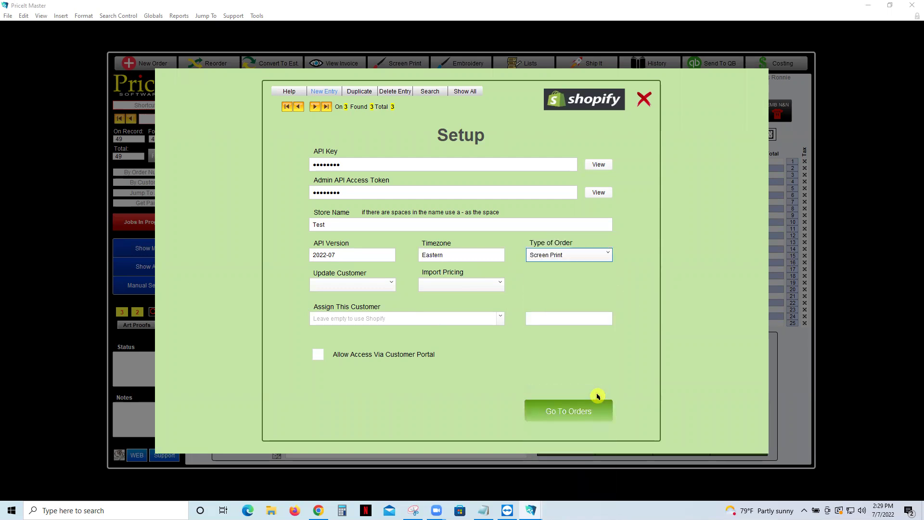
pyautogui.click(393, 285)
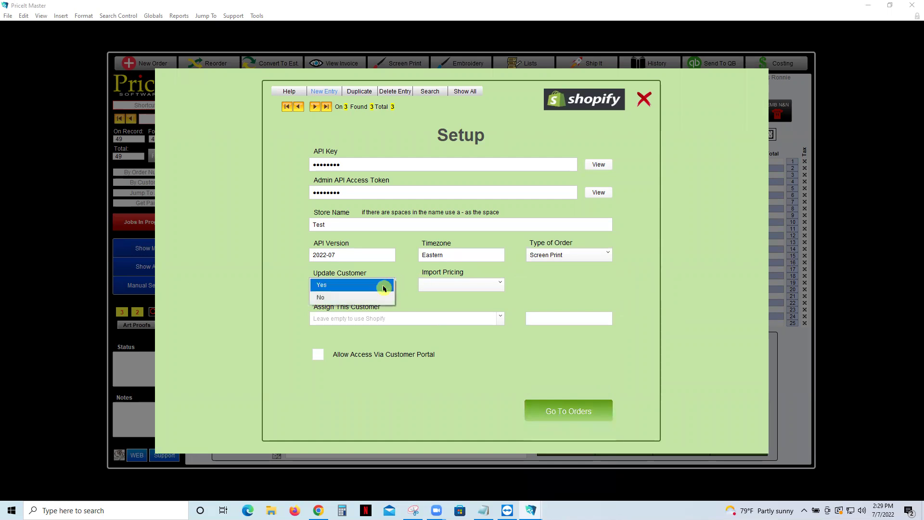
pyautogui.click(384, 286)
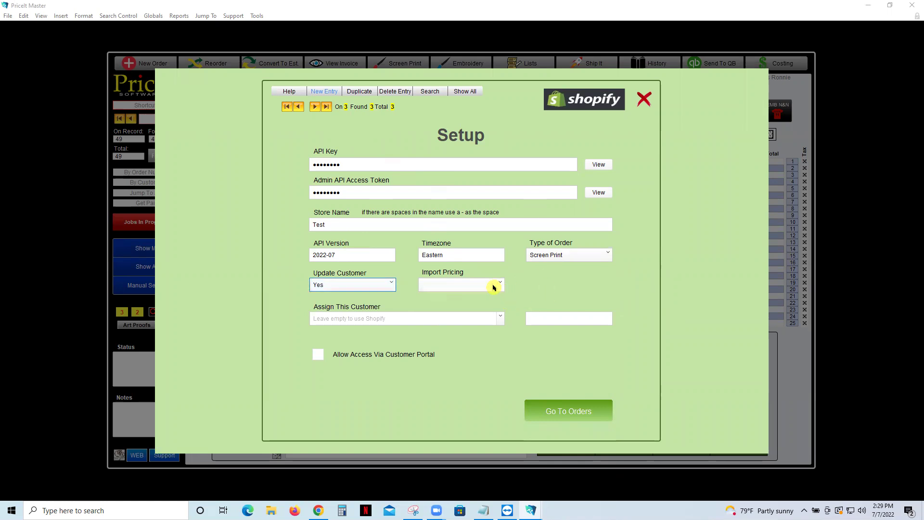
# - Check the perfect-image-c433 entry for reference, return to the Test entry and set its Import Pricing to No
pyautogui.click(298, 108)
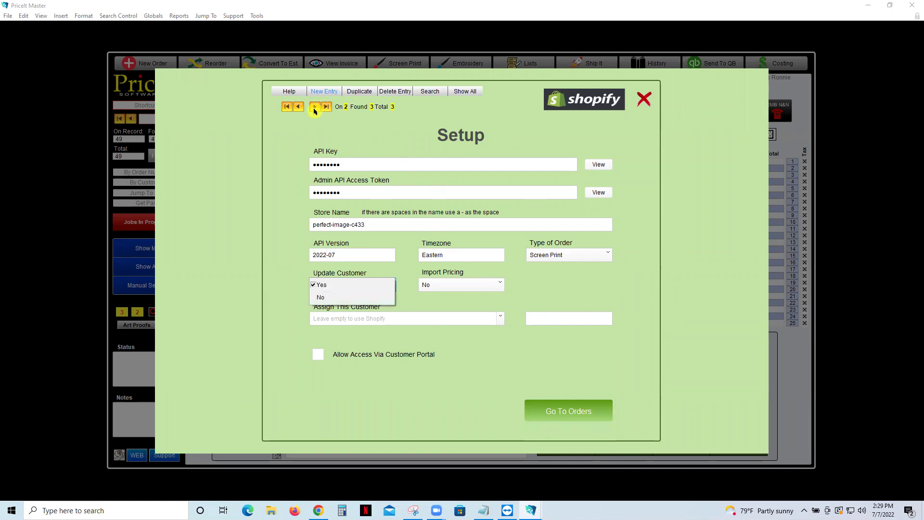
pyautogui.click(314, 108)
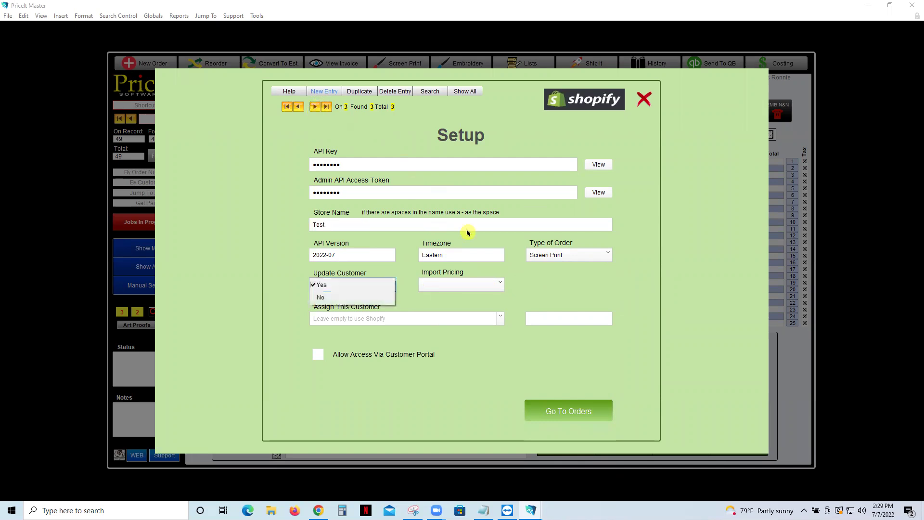
pyautogui.click(497, 287)
pyautogui.click(472, 298)
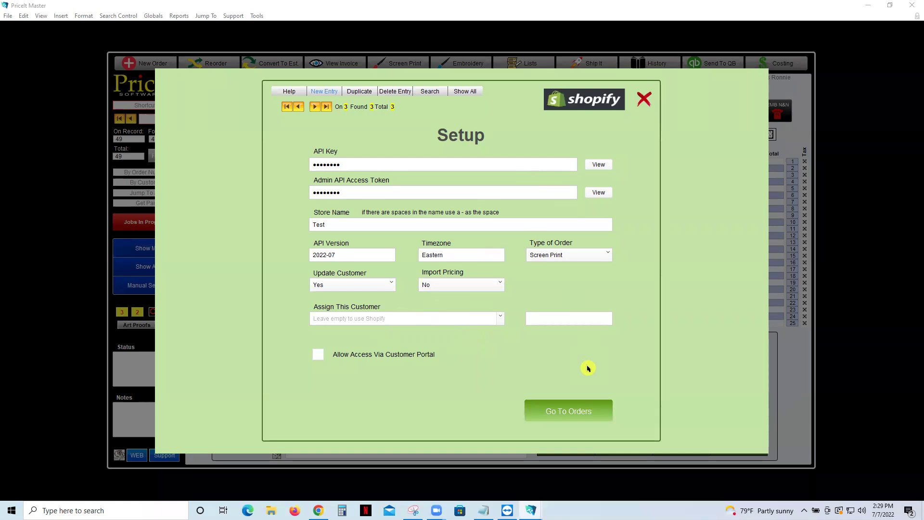
# - Go to the Shopify orders screen, select the Test store and try to download its new orders
pyautogui.click(572, 413)
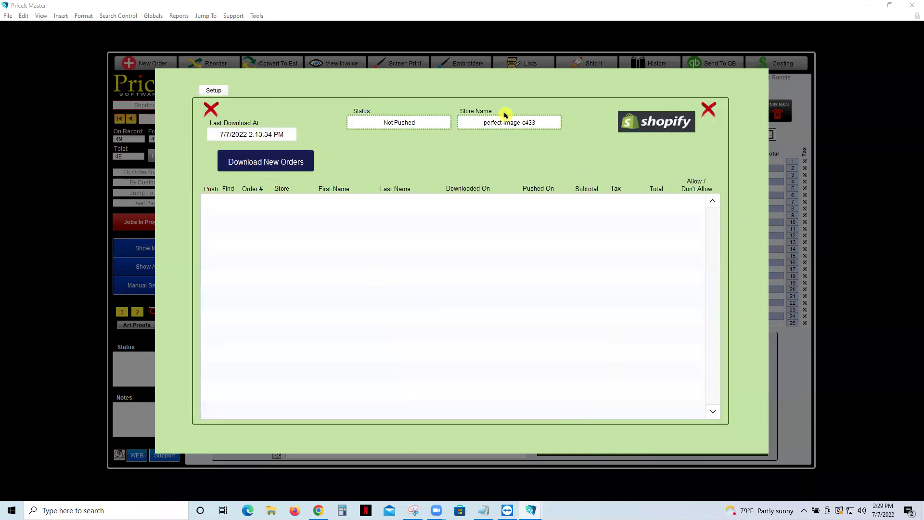
pyautogui.click(504, 123)
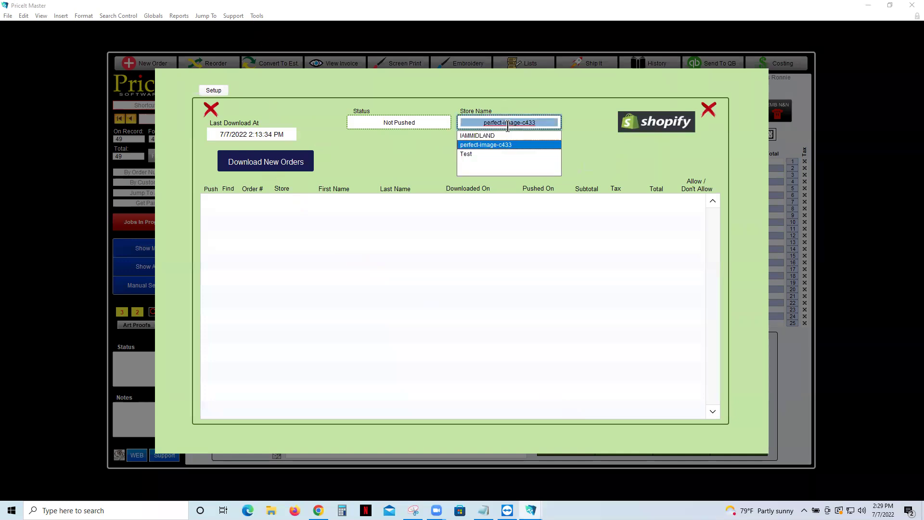
pyautogui.click(493, 154)
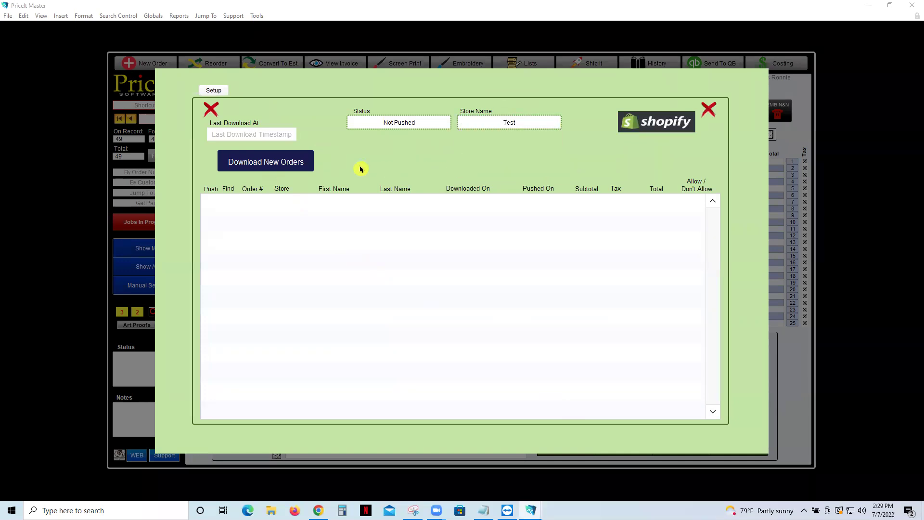
pyautogui.click(276, 167)
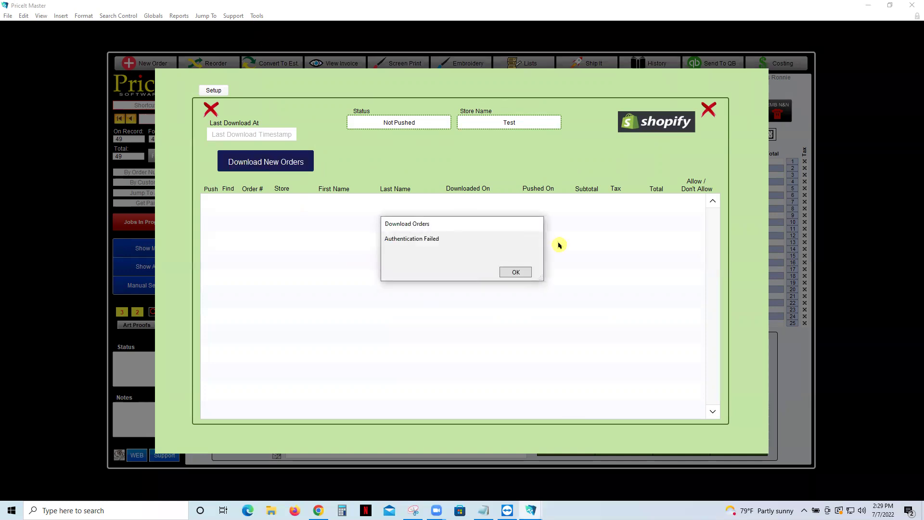
pyautogui.click(514, 273)
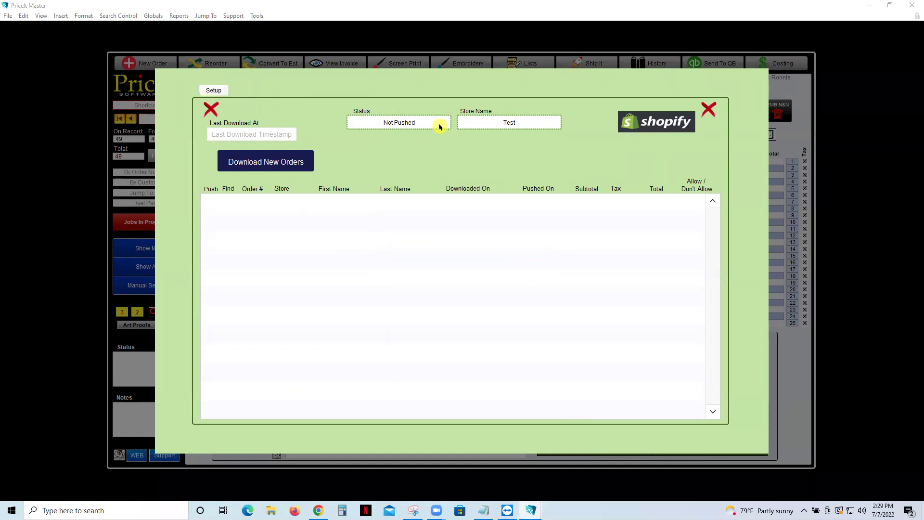
# - Return to the Shopify setup and copy the store name perfect-image-c433 from the second entry
pyautogui.click(219, 90)
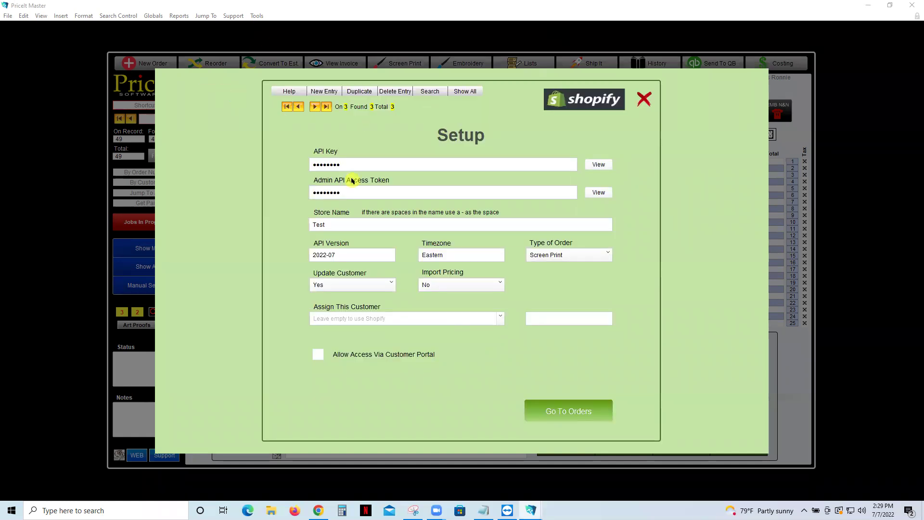
pyautogui.click(390, 163)
pyautogui.click(395, 147)
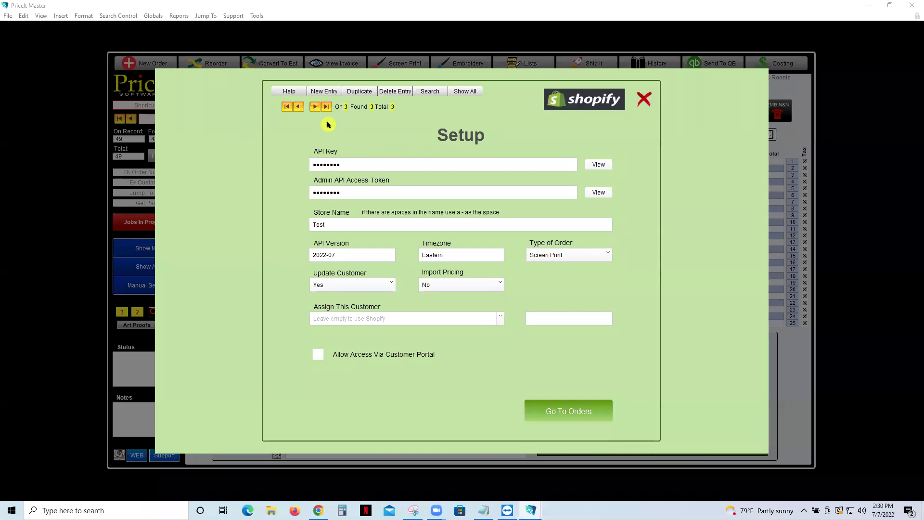
pyautogui.click(299, 107)
pyautogui.click(388, 226)
pyautogui.moveTo(388, 226); pyautogui.dragTo(287, 229)
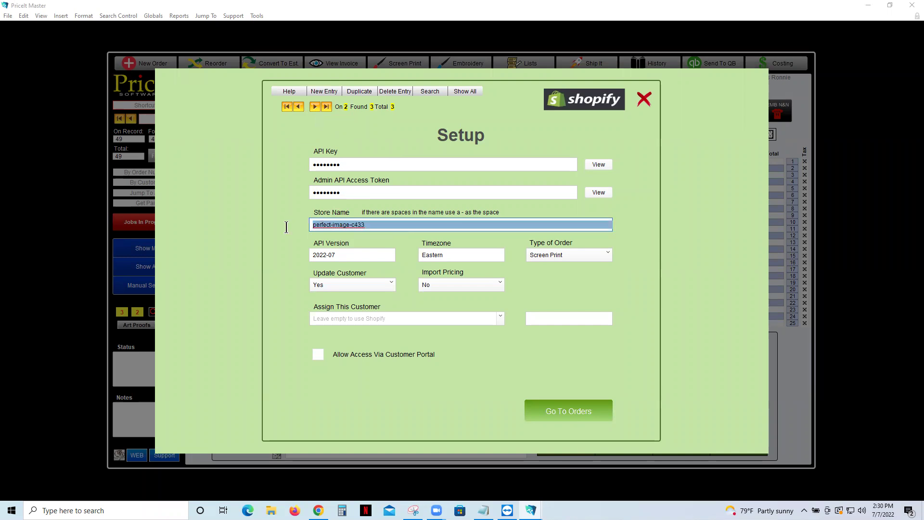
pyautogui.rightClick(288, 230)
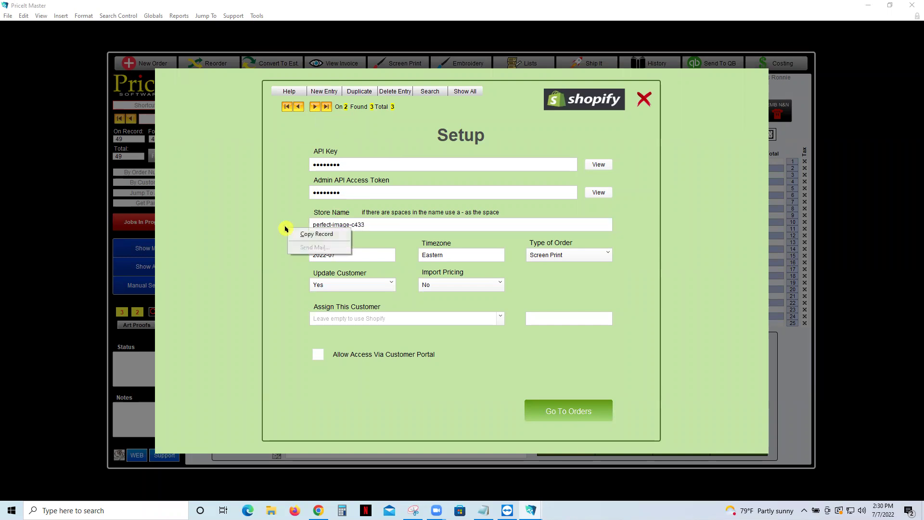
pyautogui.click(308, 234)
pyautogui.click(374, 224)
pyautogui.moveTo(372, 225); pyautogui.dragTo(320, 232)
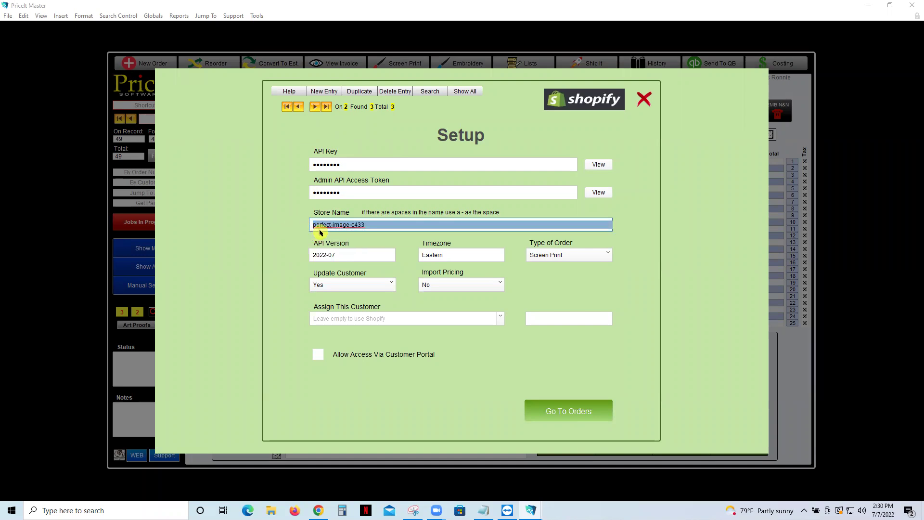
pyautogui.rightClick(320, 232)
pyautogui.click(329, 257)
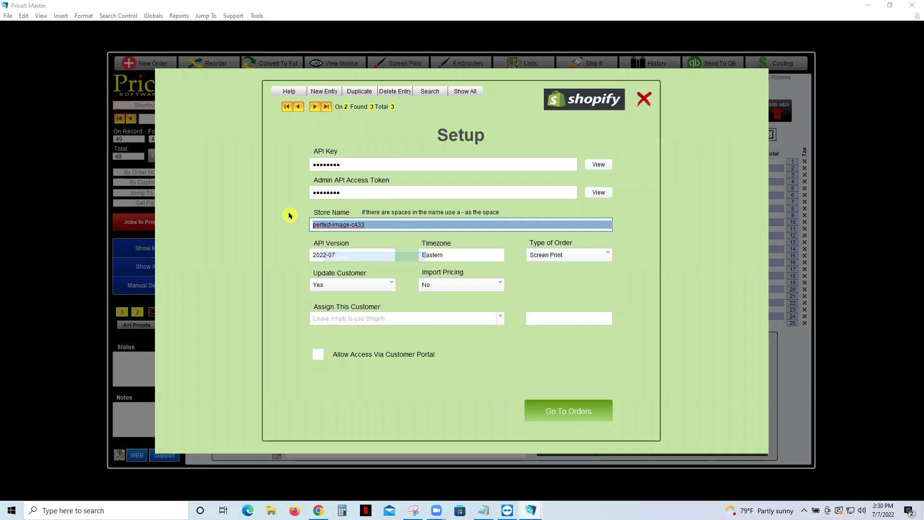
pyautogui.click(289, 216)
# - Replace the Test entry's store name with the copied perfect-image-c433
pyautogui.click(330, 112)
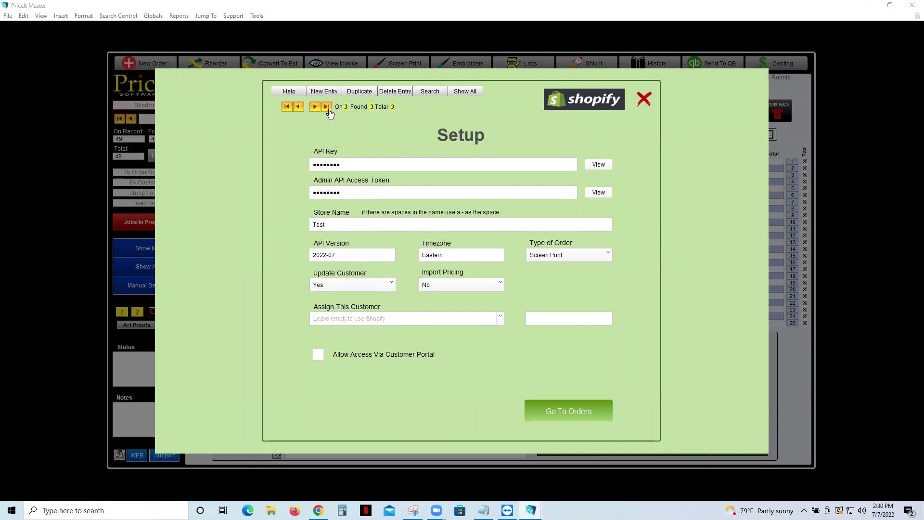
pyautogui.click(347, 230)
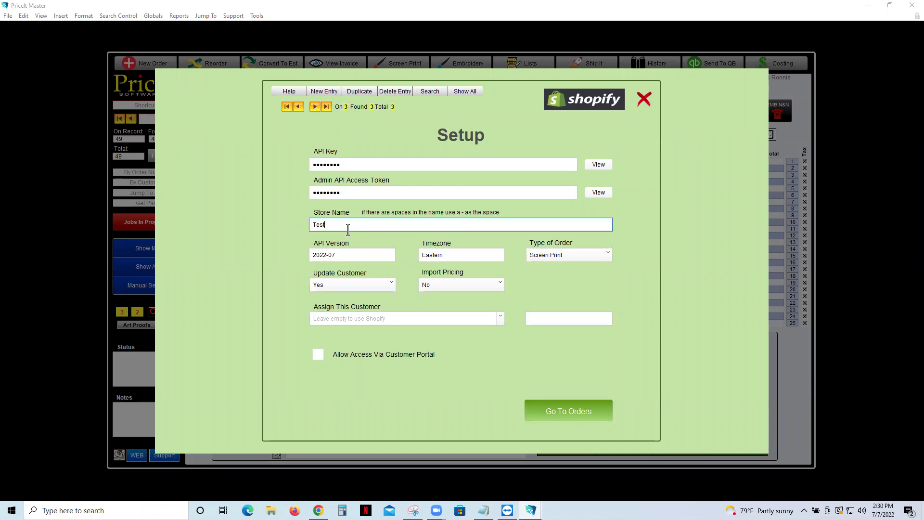
pyautogui.click(297, 219)
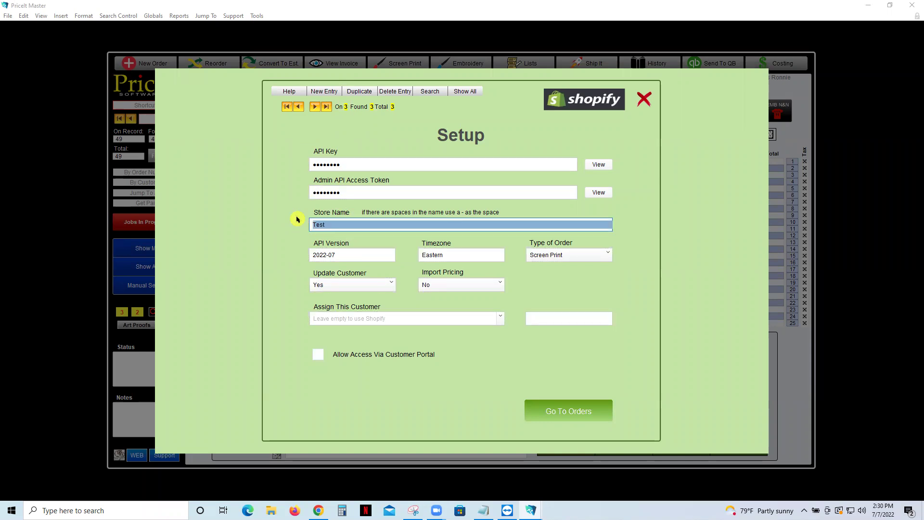
pyautogui.press('Delete')
pyautogui.rightClick(298, 219)
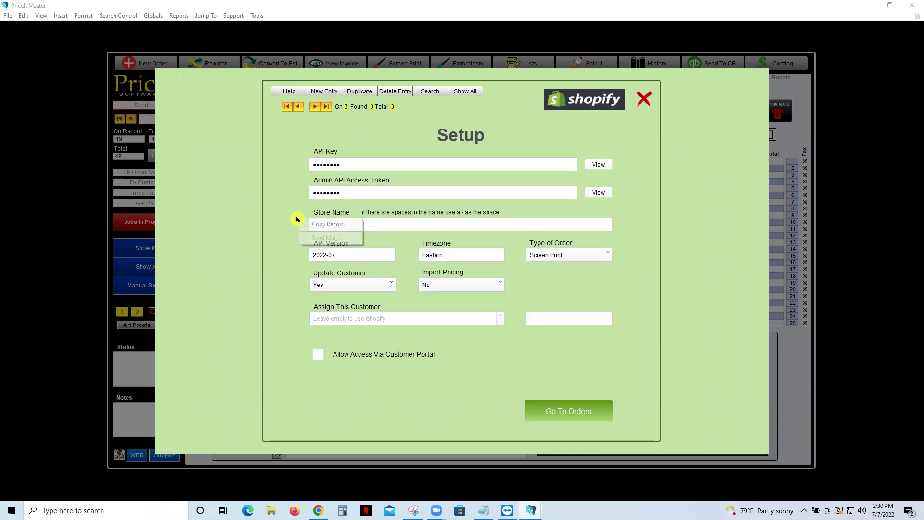
pyautogui.click(379, 229)
pyautogui.hotkey('ctrl', 'v')
pyautogui.click(633, 355)
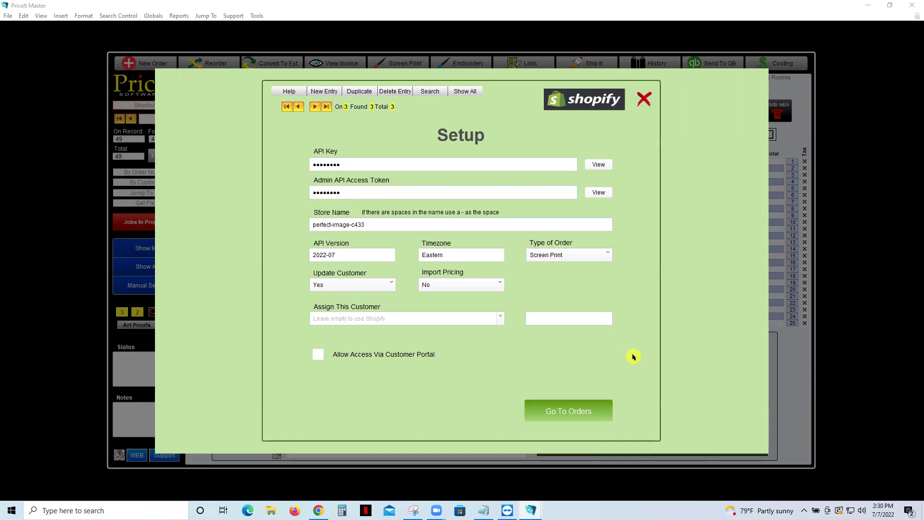
# - Return to the orders screen and try again to download new orders with Test as the selected store
pyautogui.click(577, 413)
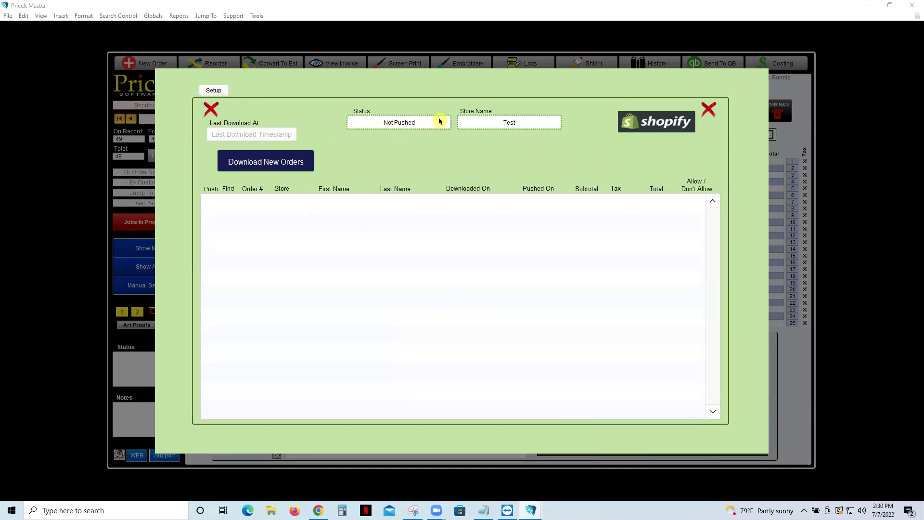
pyautogui.click(278, 165)
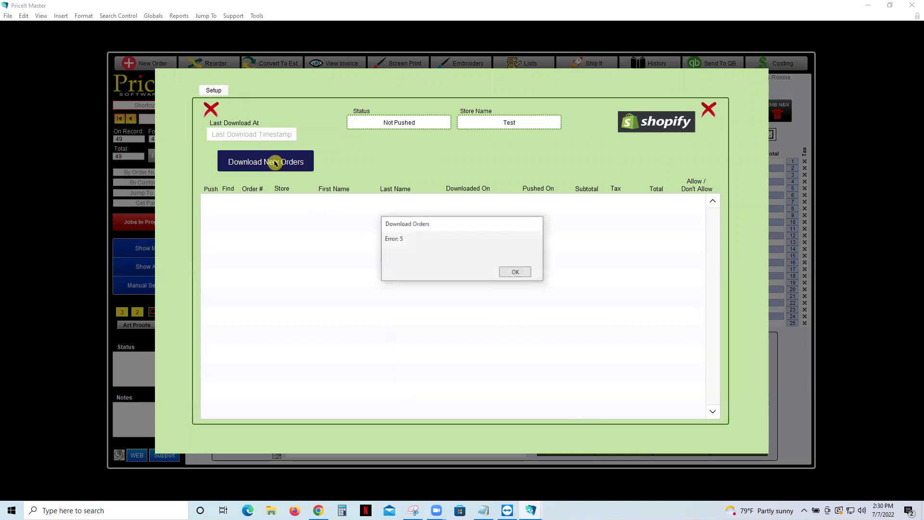
pyautogui.click(514, 273)
# - Choose perfect-image-c433 as the store and download its new orders
pyautogui.click(426, 125)
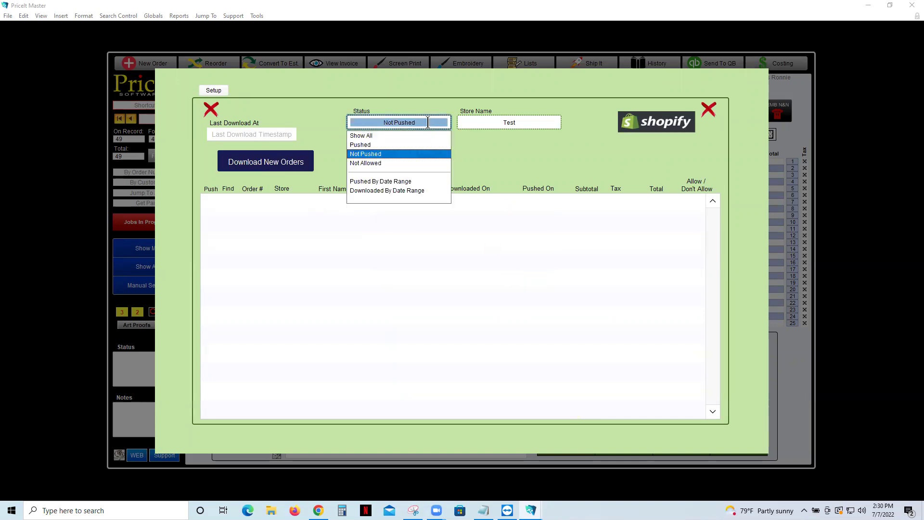
pyautogui.click(478, 122)
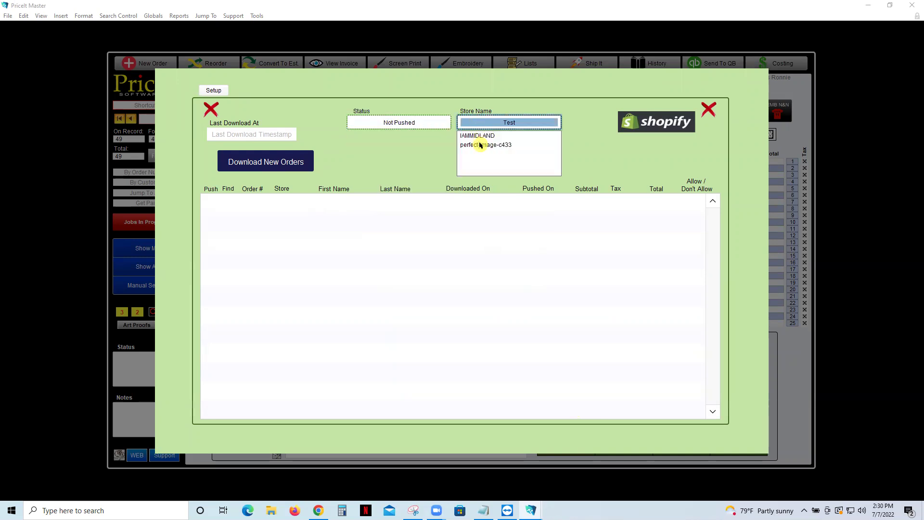
pyautogui.click(480, 145)
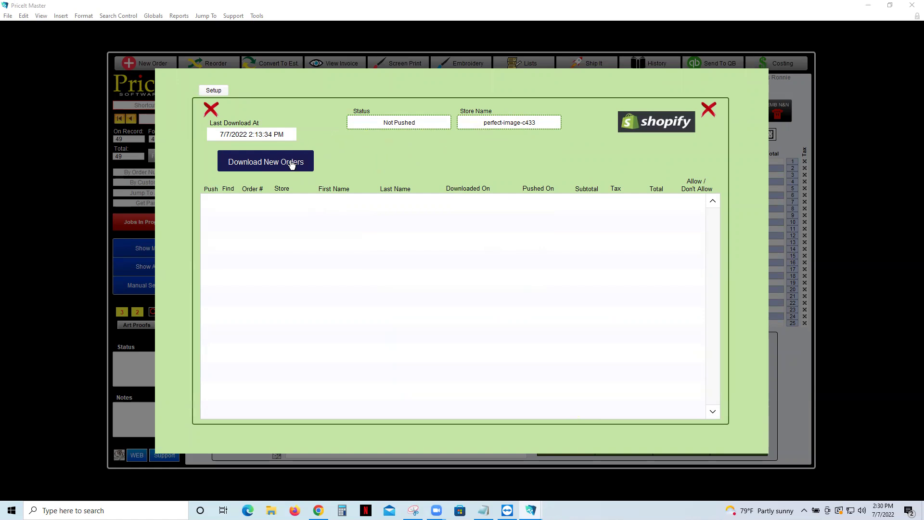
pyautogui.click(291, 165)
# - Review the perfect-image-c433 setup entry, then switch to Shopify in Chrome and view the PriceIt app's overview
pyautogui.click(213, 90)
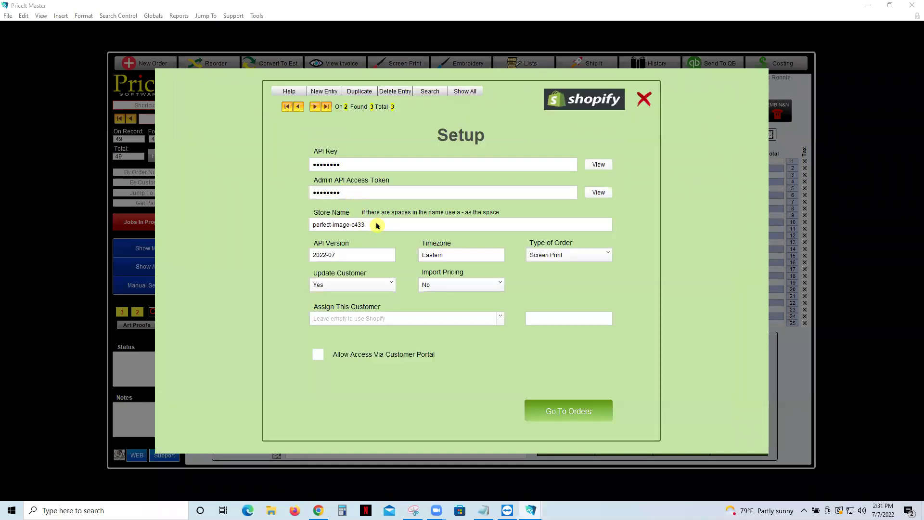
pyautogui.click(318, 510)
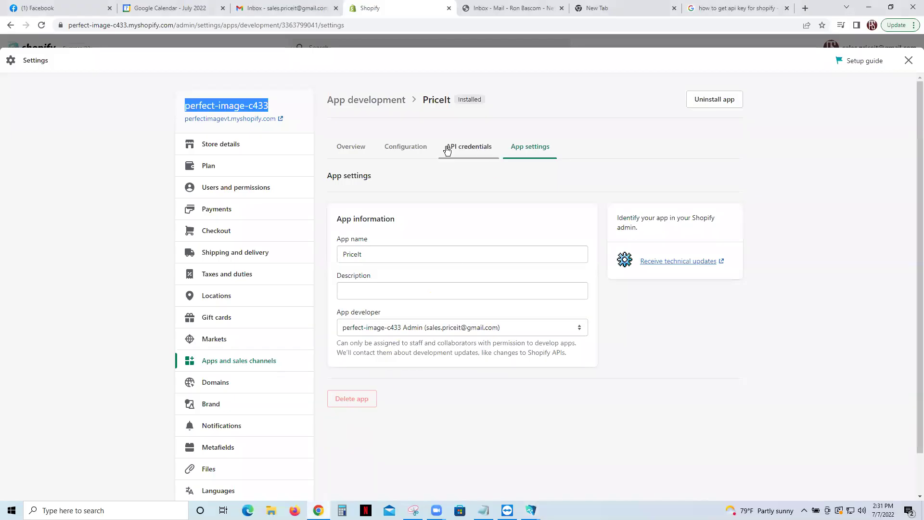
pyautogui.click(361, 153)
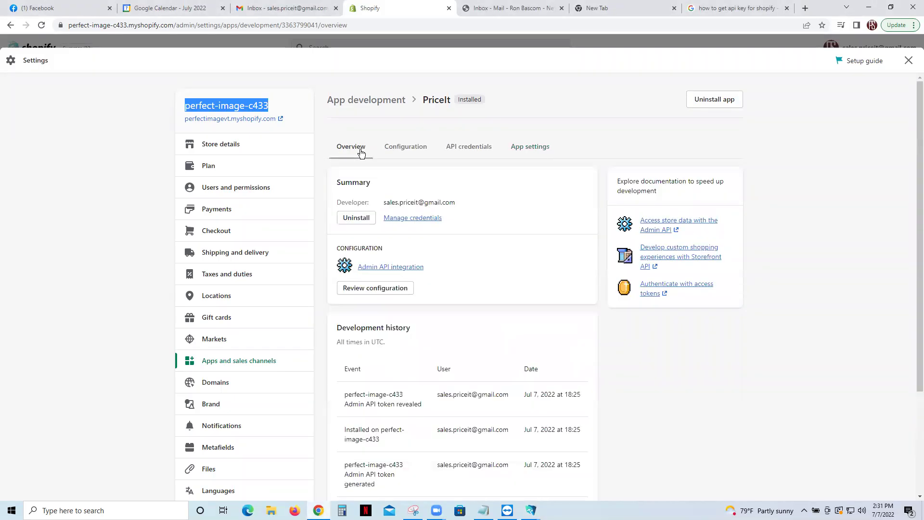